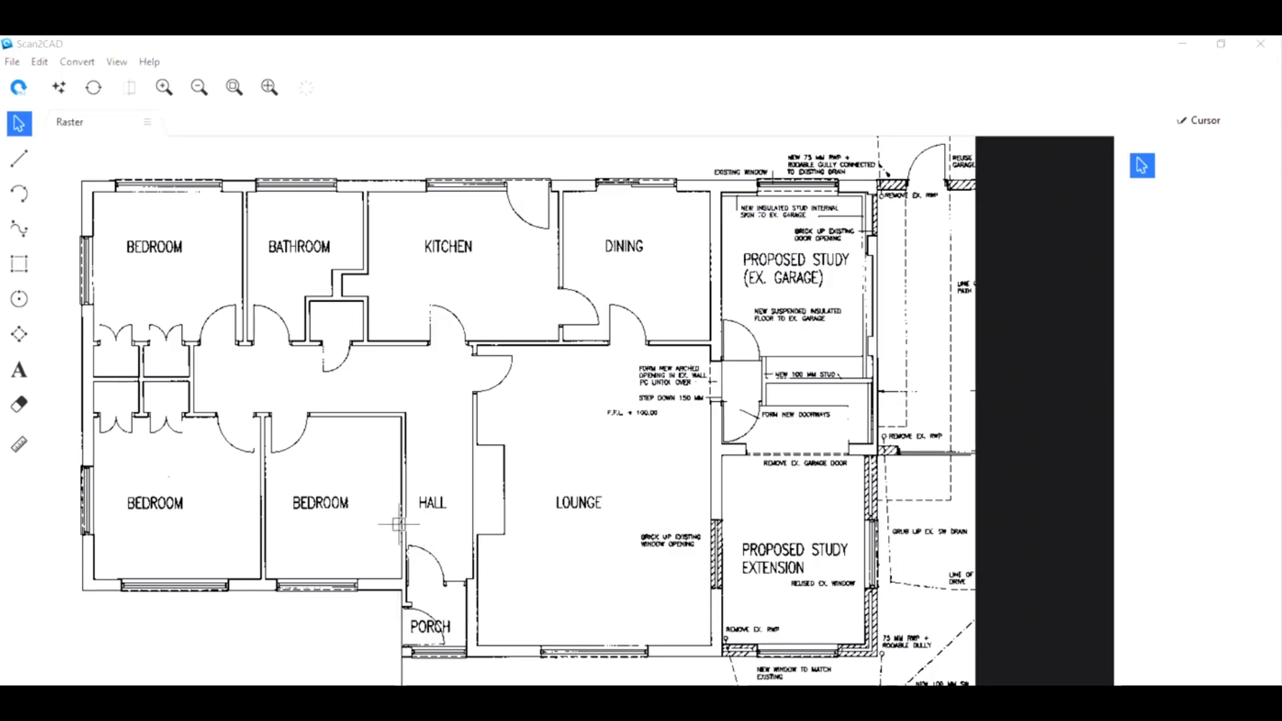
Examine the edge quality of the wall lines around the bedroom, hall and lounge in the scanned floor plan
scroll(404, 535, "up", 2)
scroll(560, 483, "up", 4)
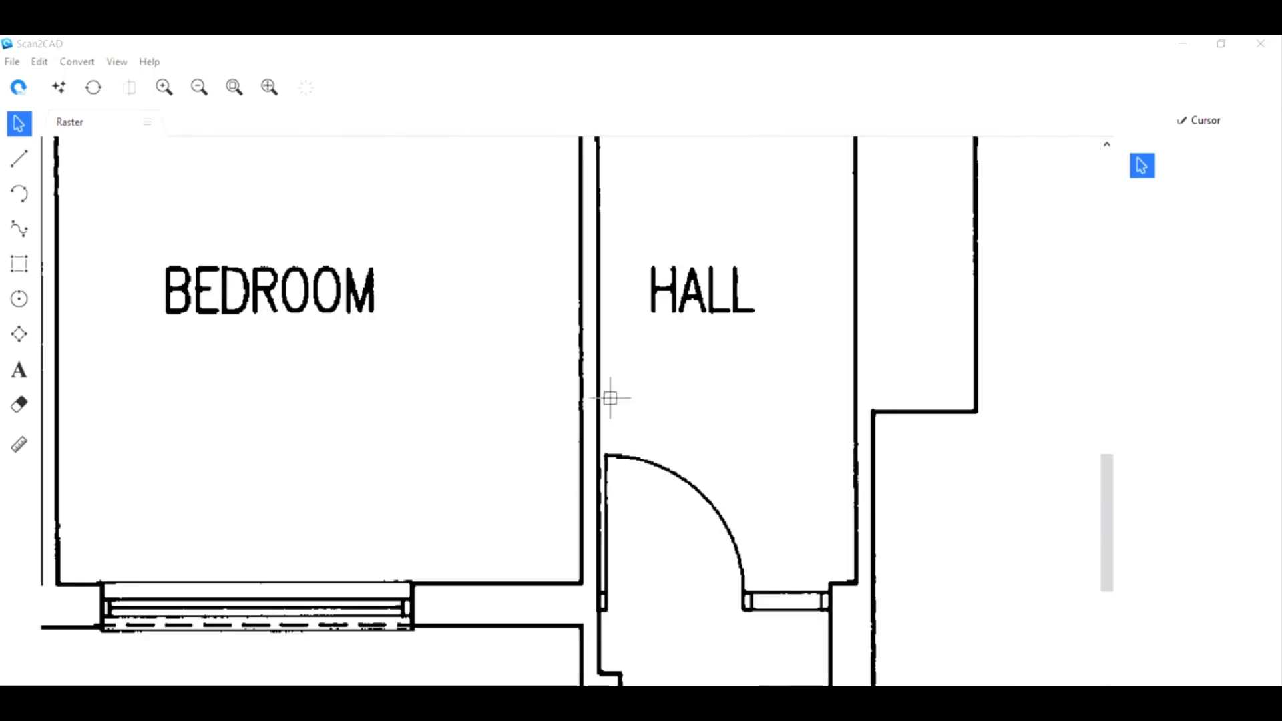
scroll(579, 383, "up", 1)
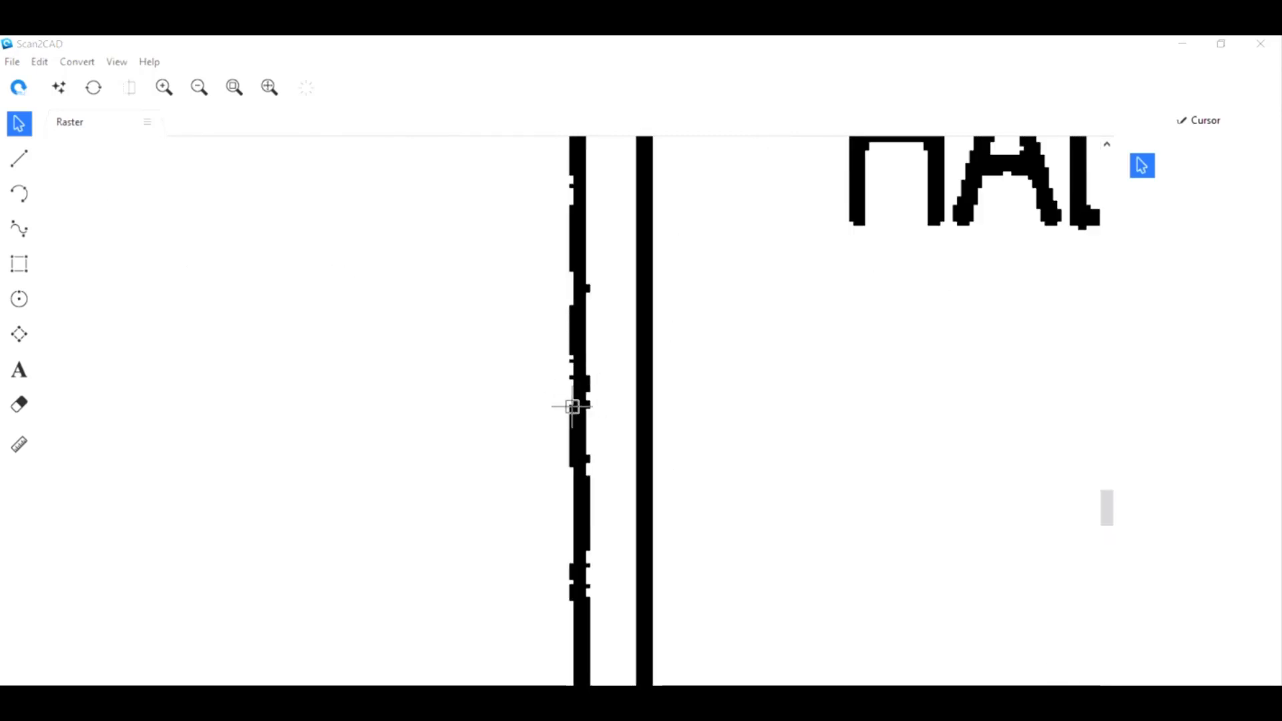
scroll(571, 411, "up", 1)
scroll(587, 494, "up", 1)
scroll(588, 495, "down", 5)
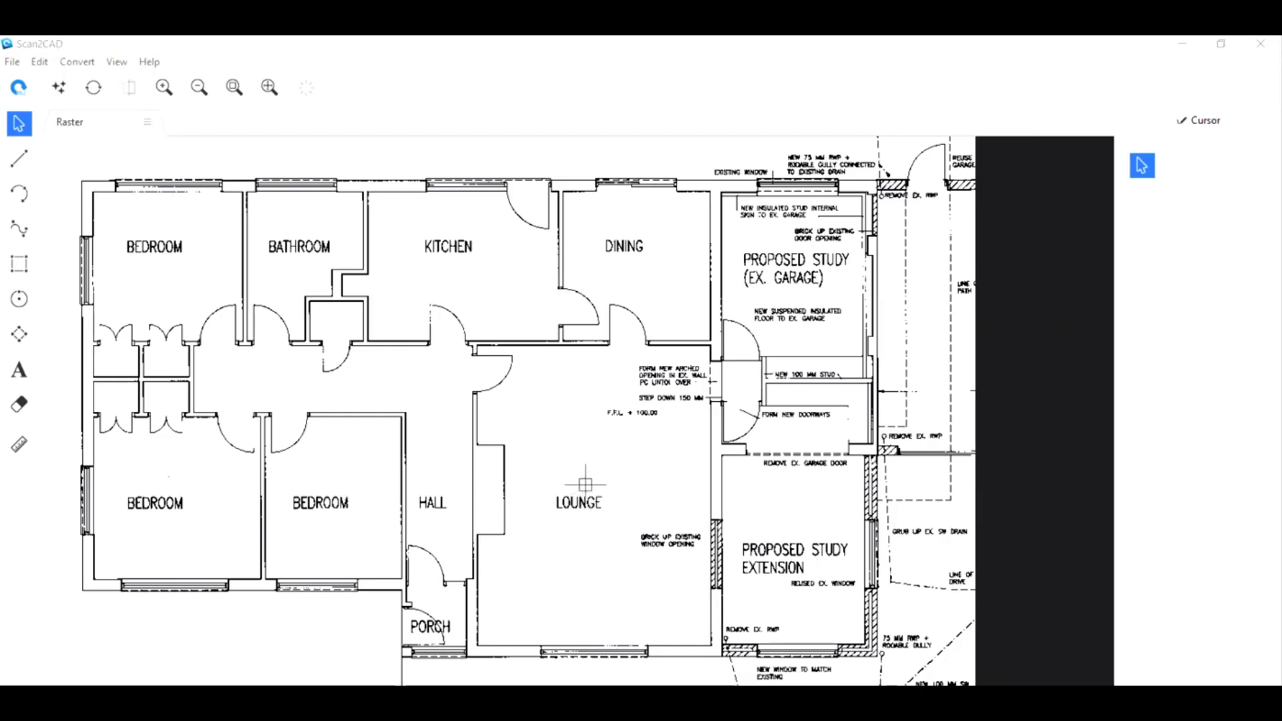
scroll(501, 541, "up", 3)
scroll(694, 546, "down", 3)
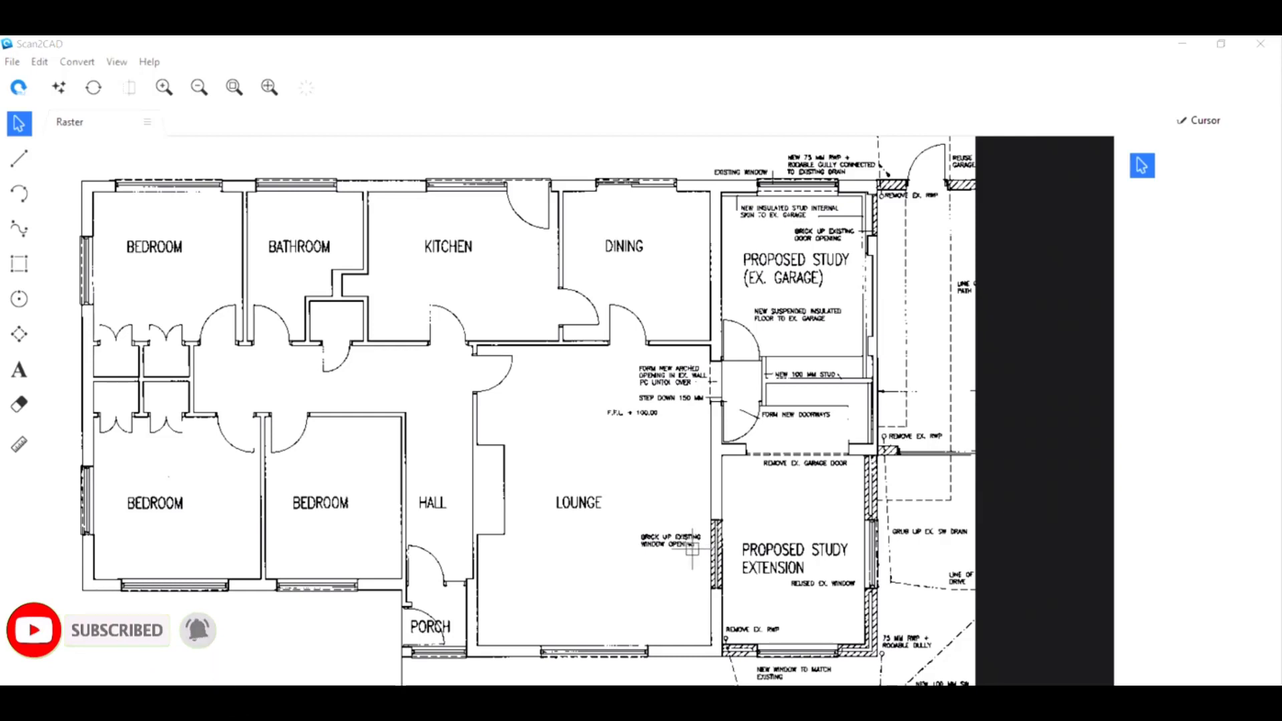
scroll(504, 512, "up", 2)
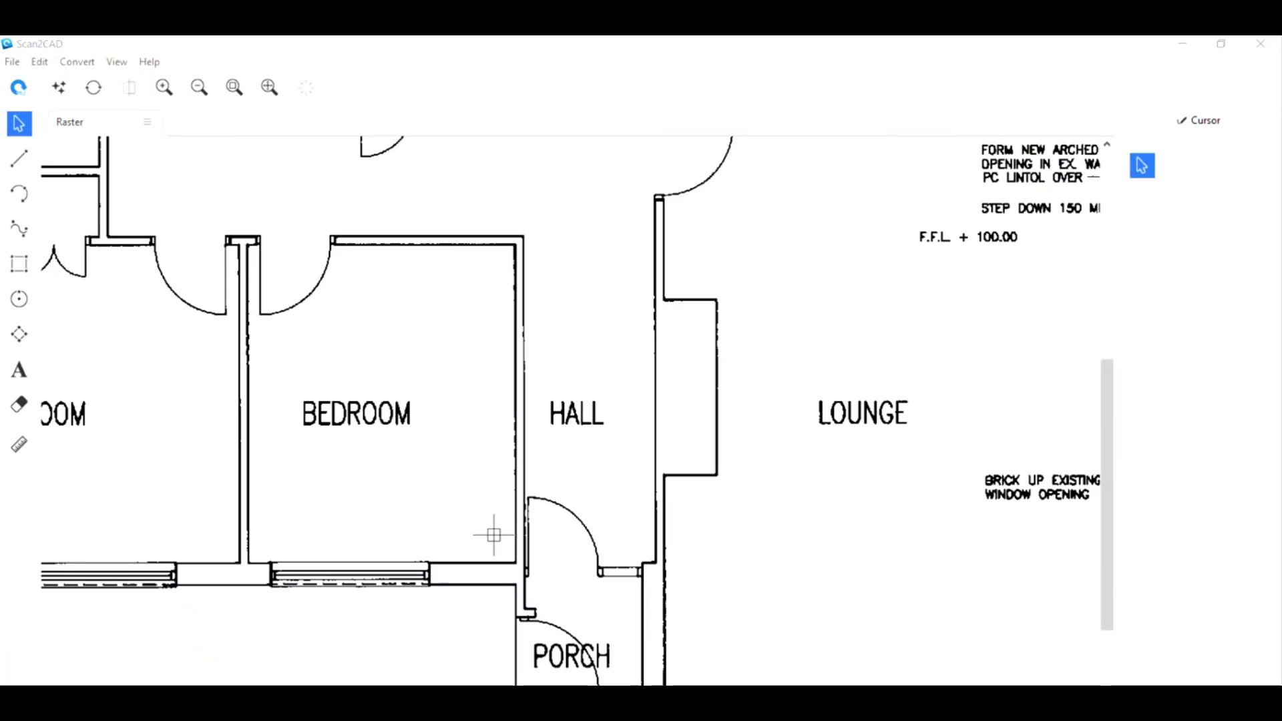
scroll(494, 534, "down", 2)
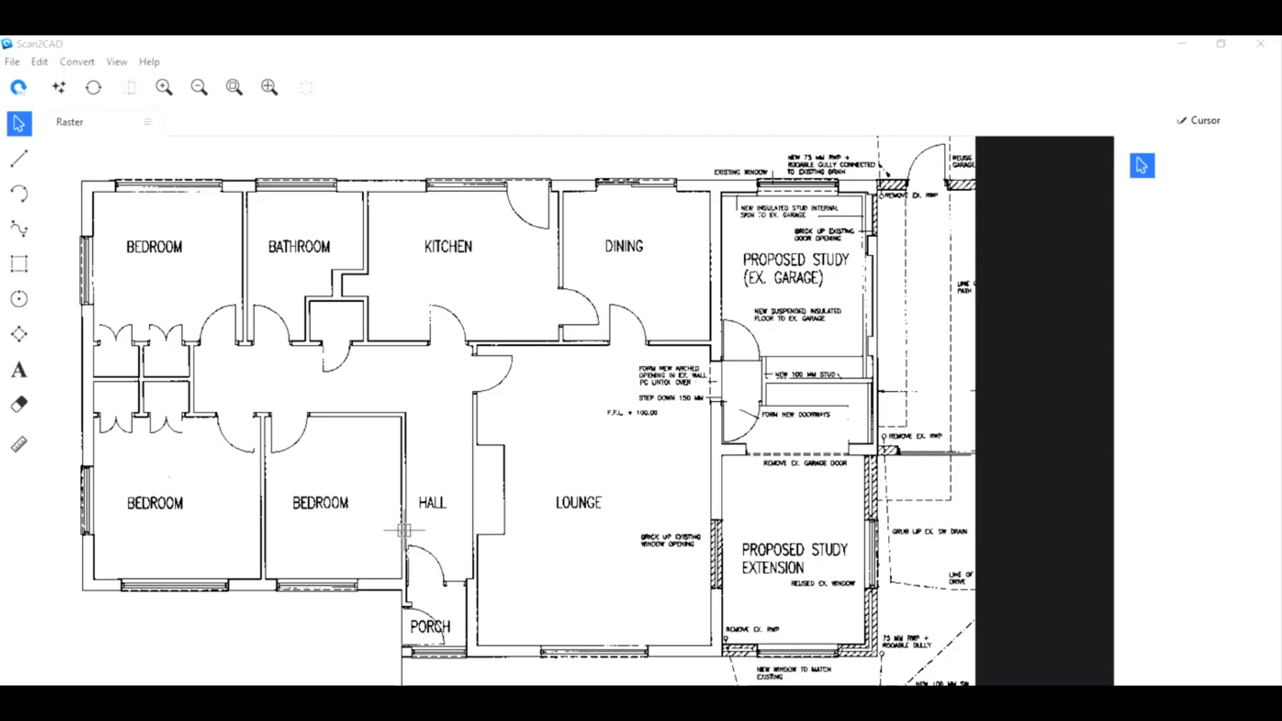
scroll(405, 531, "up", 2)
scroll(608, 609, "down", 2)
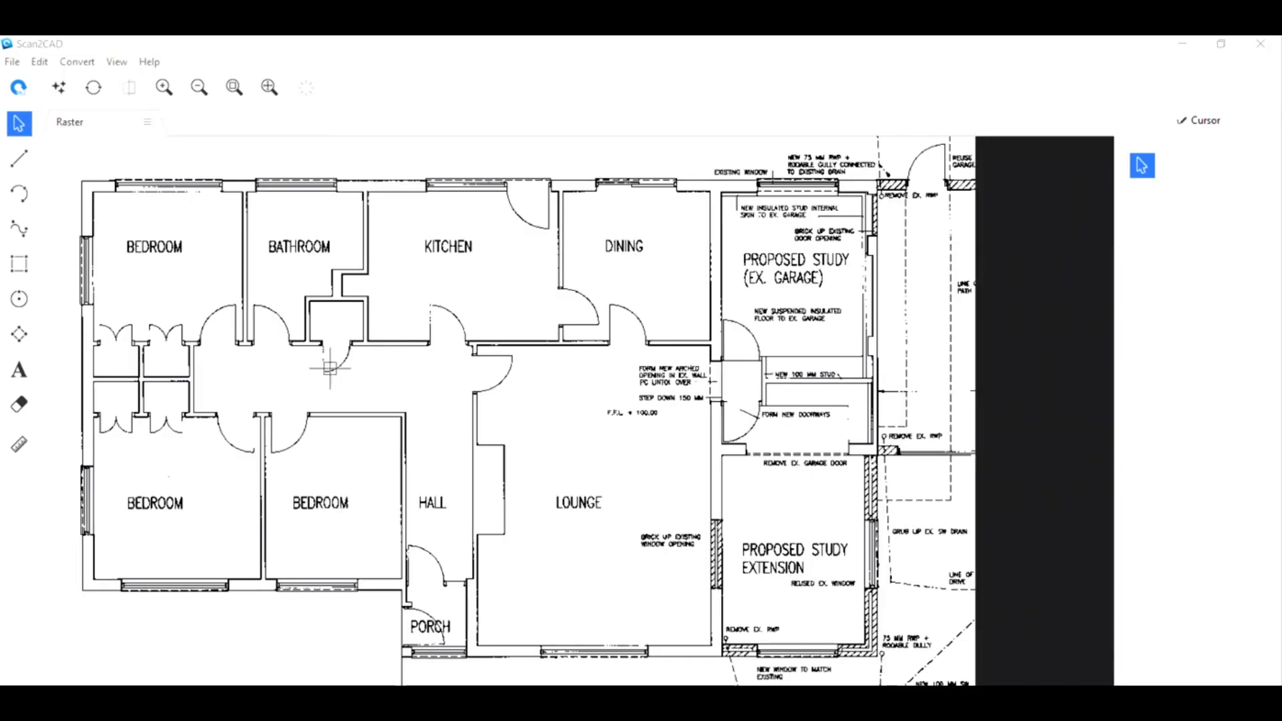
Clean the raster floor plan with the Smooth option, checking the wall edges in the preview before applying it
left_click(59, 87)
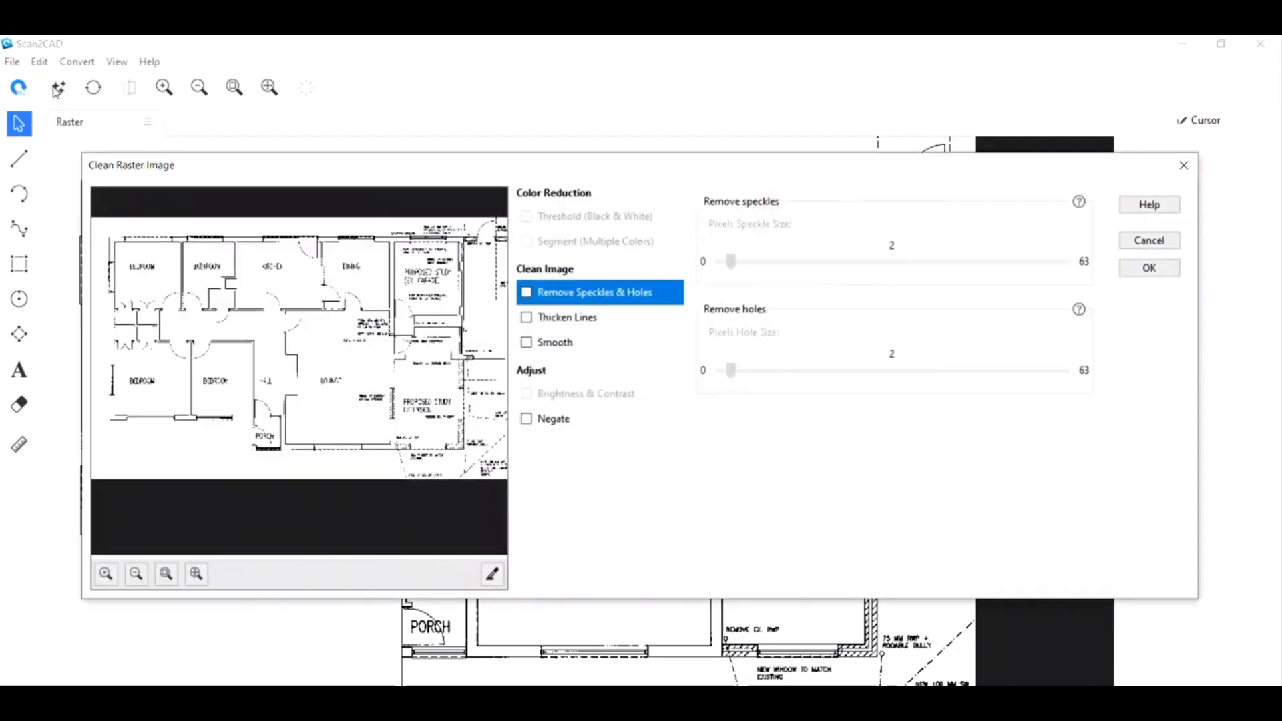
scroll(341, 401, "up", 2)
scroll(401, 395, "down", 1)
scroll(338, 490, "down", 2)
scroll(300, 442, "up", 1)
scroll(270, 433, "up", 1)
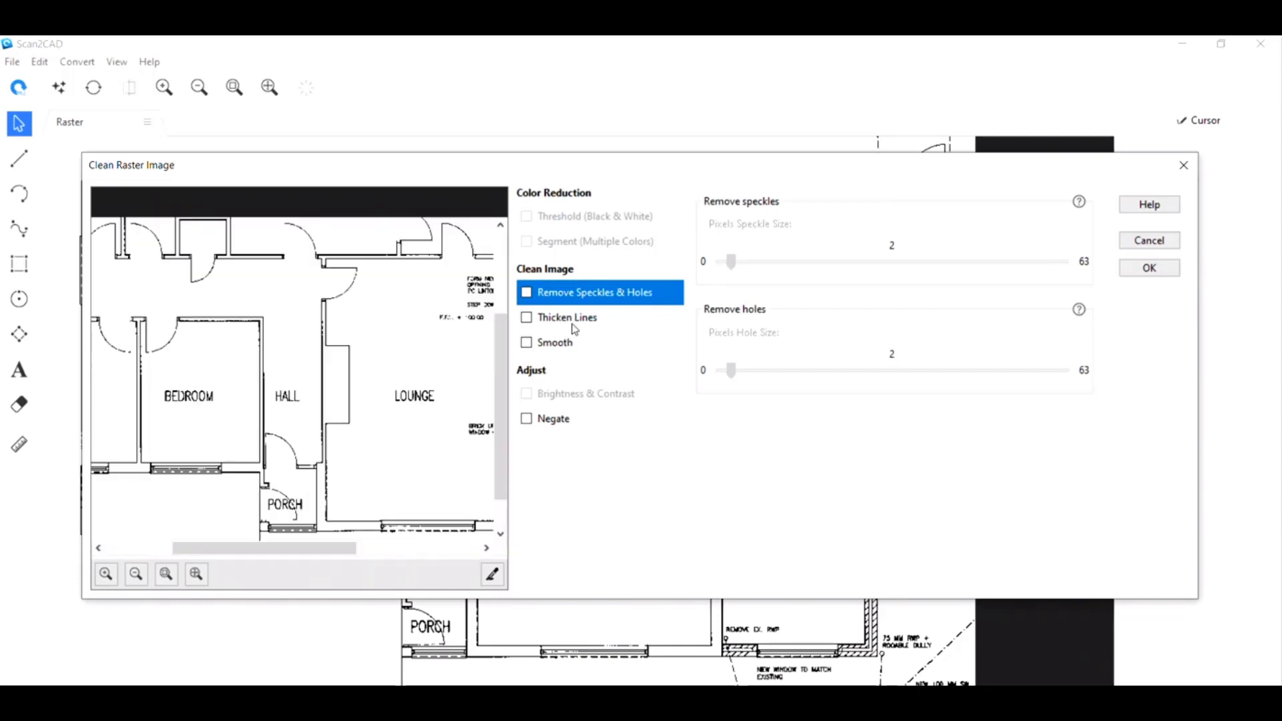
scroll(329, 444, "up", 1)
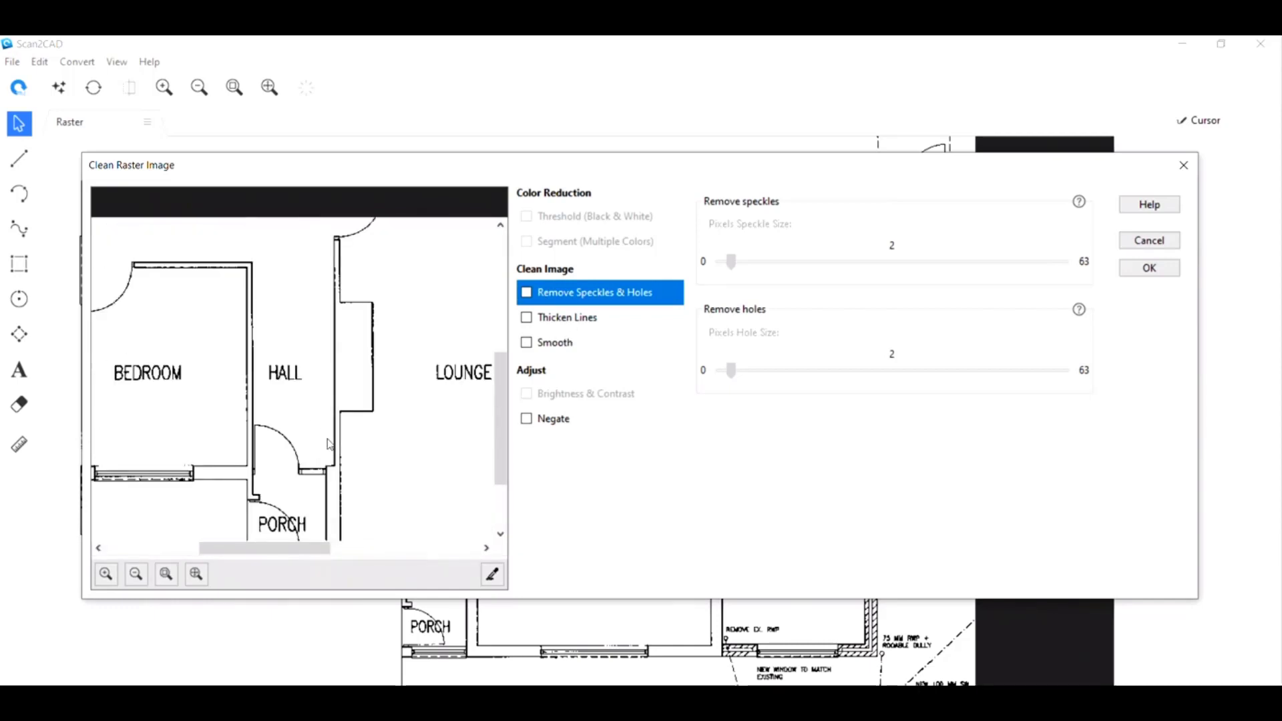
scroll(348, 474, "up", 1)
scroll(294, 434, "up", 1)
scroll(294, 435, "up", 3)
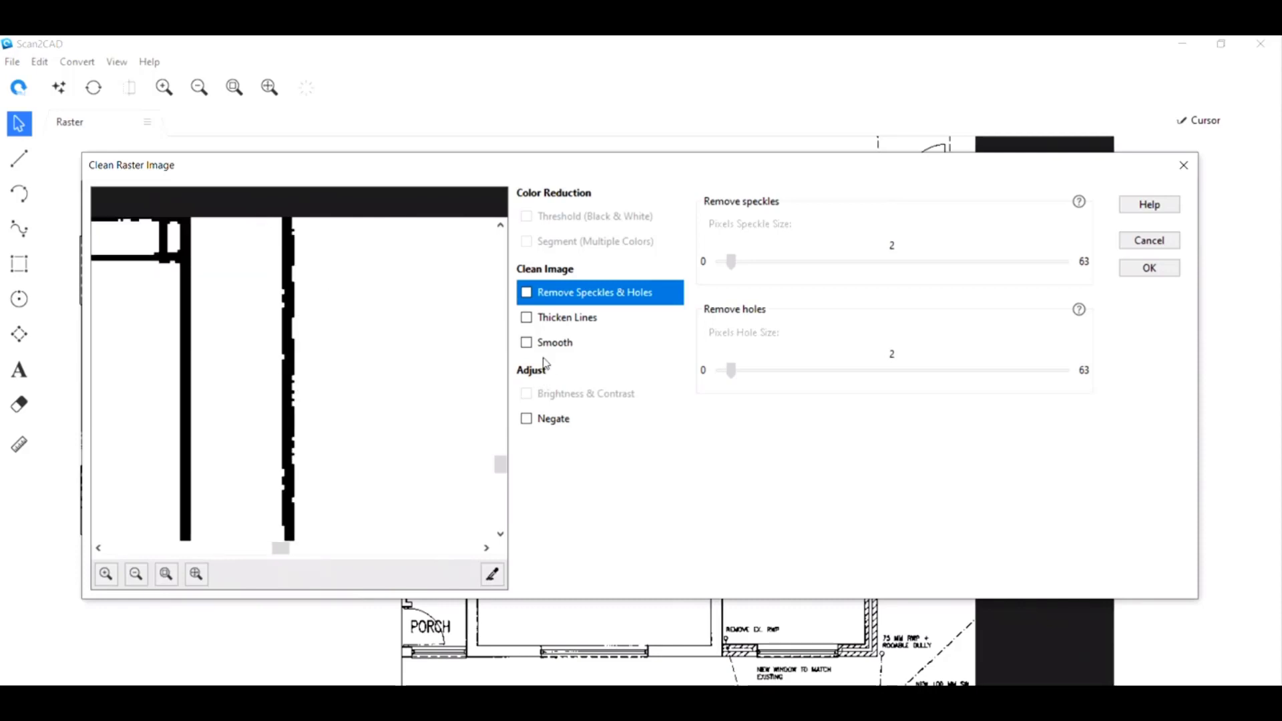
left_click(527, 343)
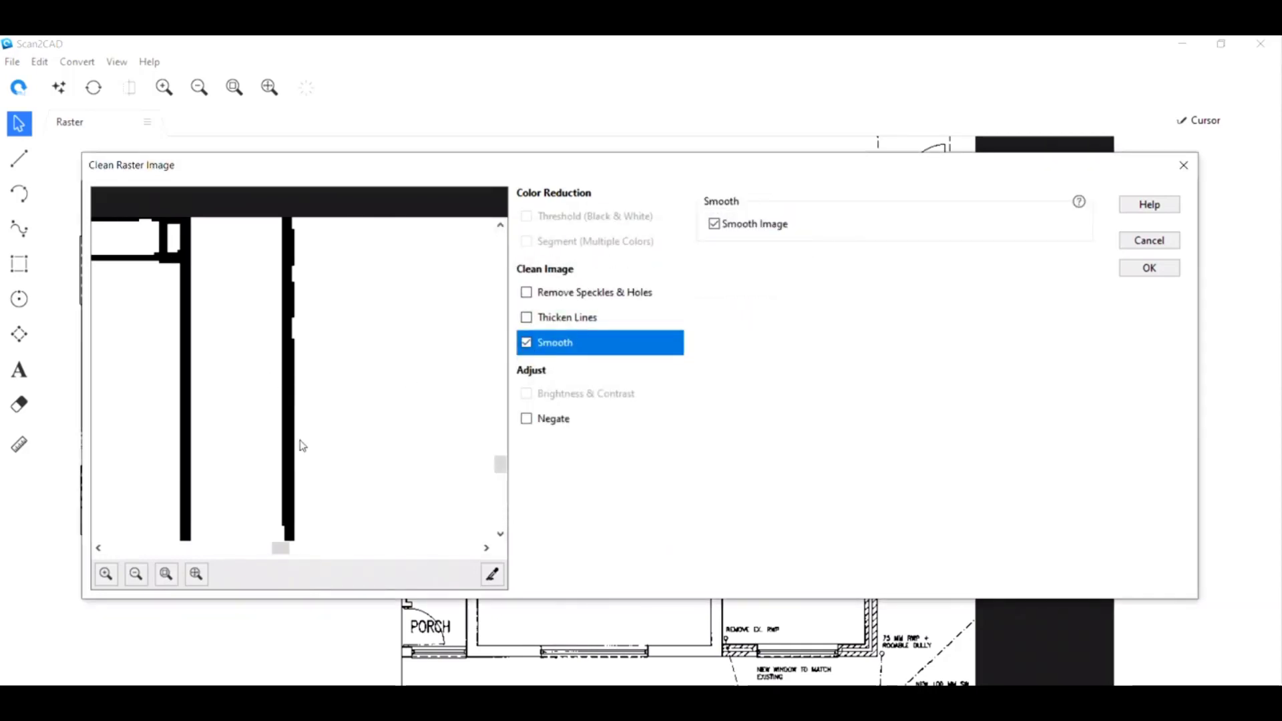
scroll(286, 481, "down", 5)
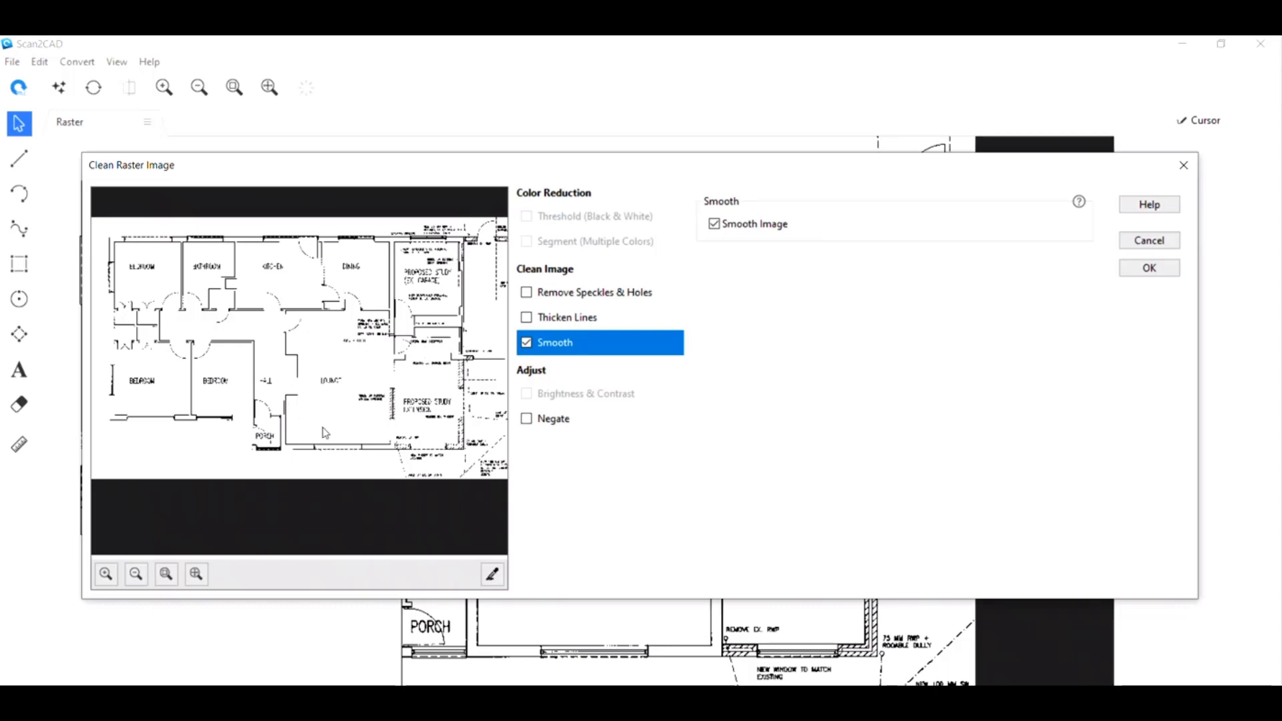
left_click(1150, 268)
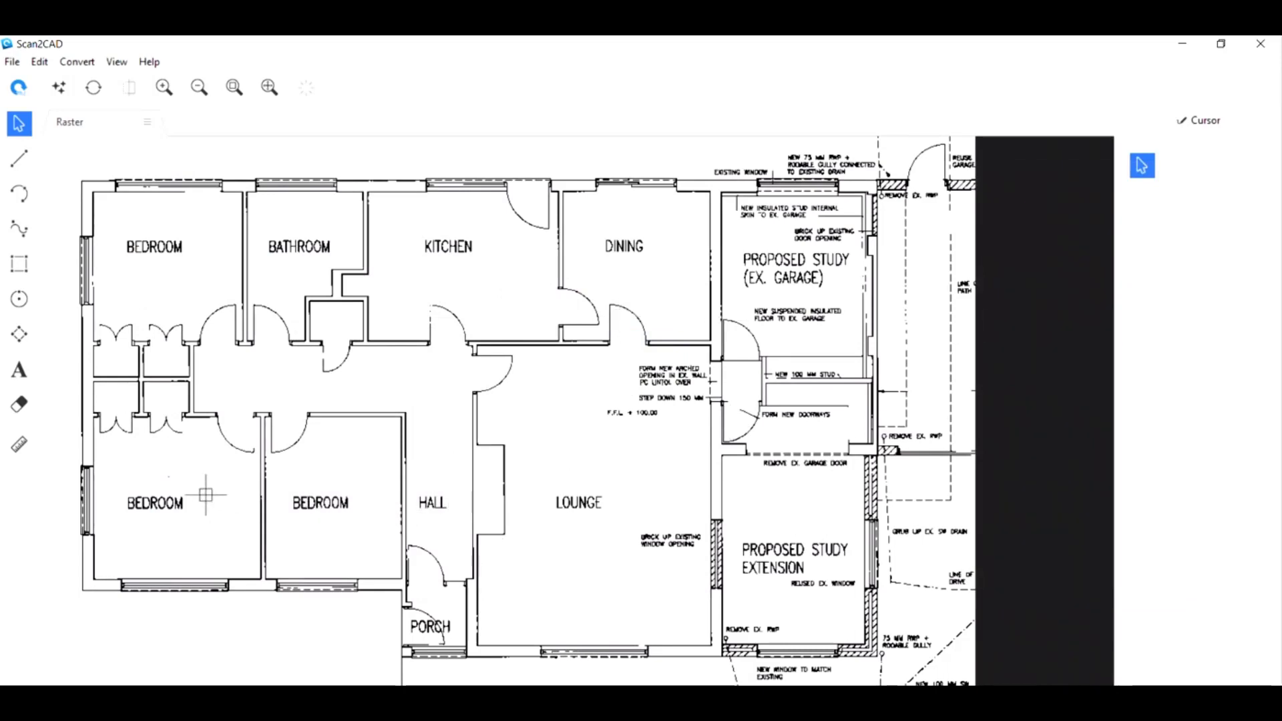
scroll(183, 484, "up", 5)
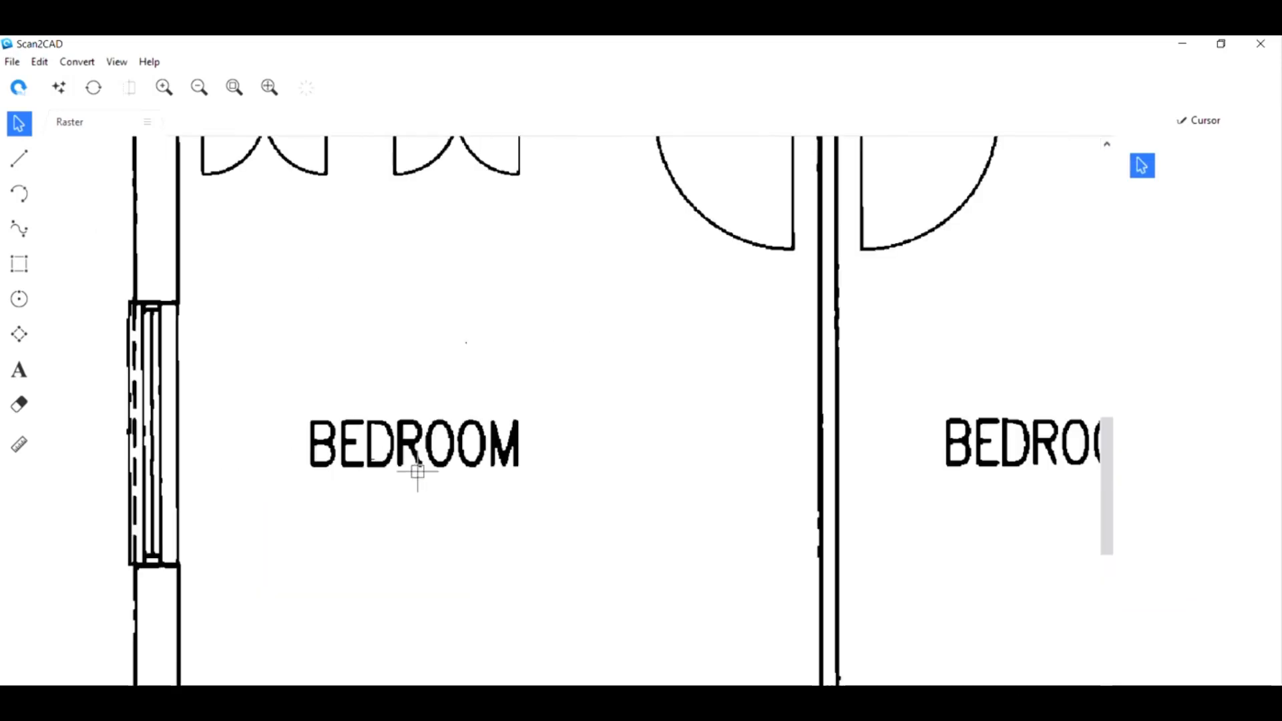
scroll(383, 512, "down", 5)
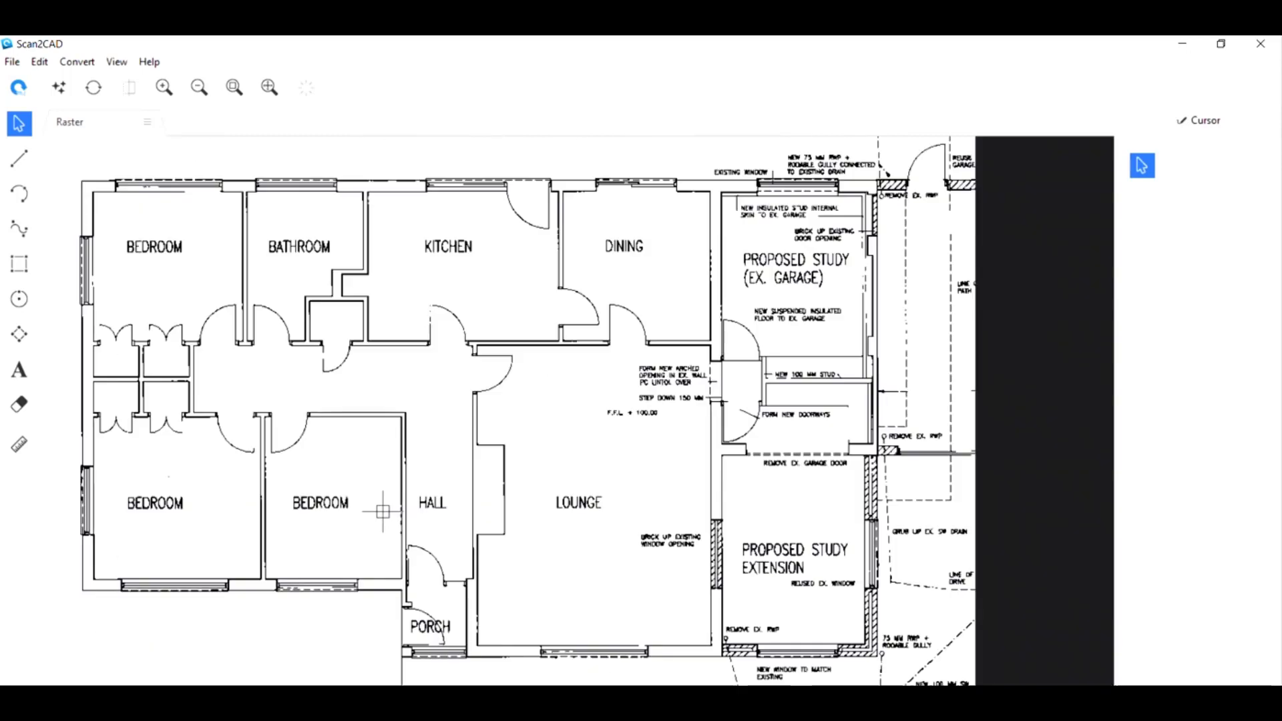
Start converting the raster image and set the conversion option to Vectorize and OCR
left_click(93, 88)
mouse_move(610, 138)
left_mouse_down()
mouse_move(560, 421)
mouse_move(610, 229)
mouse_move(594, 131)
left_mouse_up()
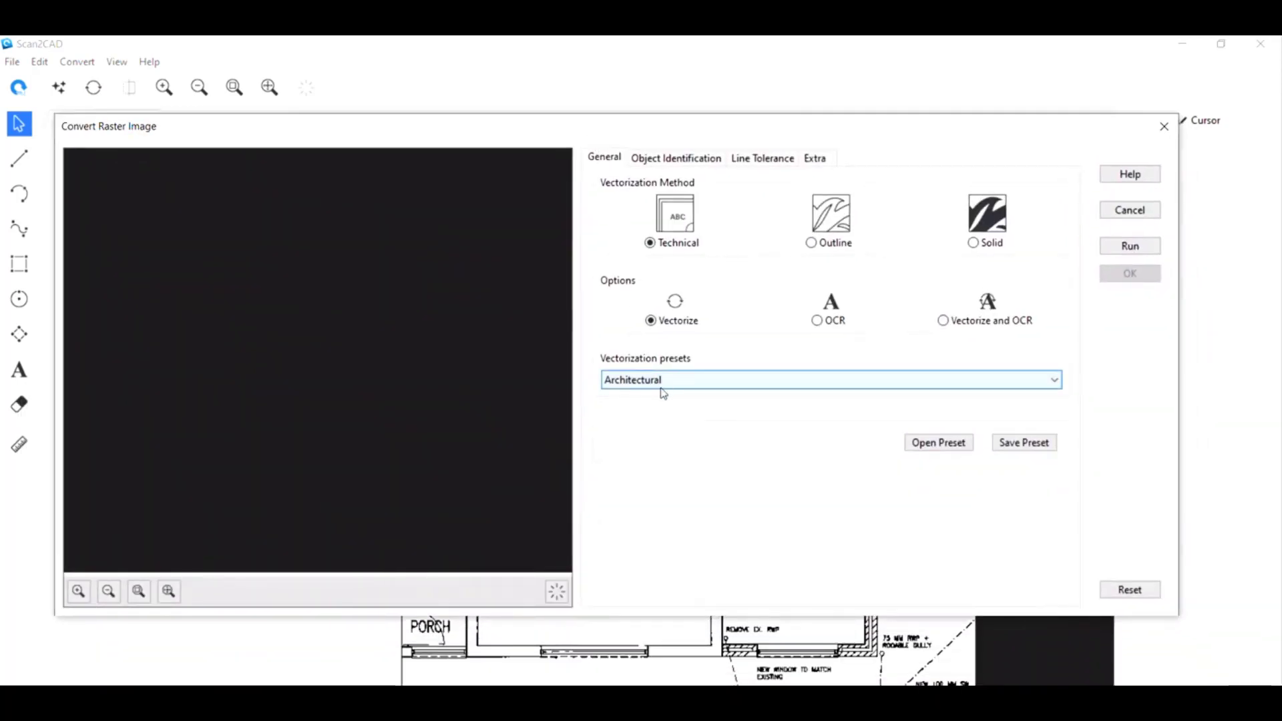
mouse_move(741, 135)
left_mouse_down()
mouse_move(752, 403)
mouse_move(684, 241)
mouse_move(682, 133)
left_mouse_up()
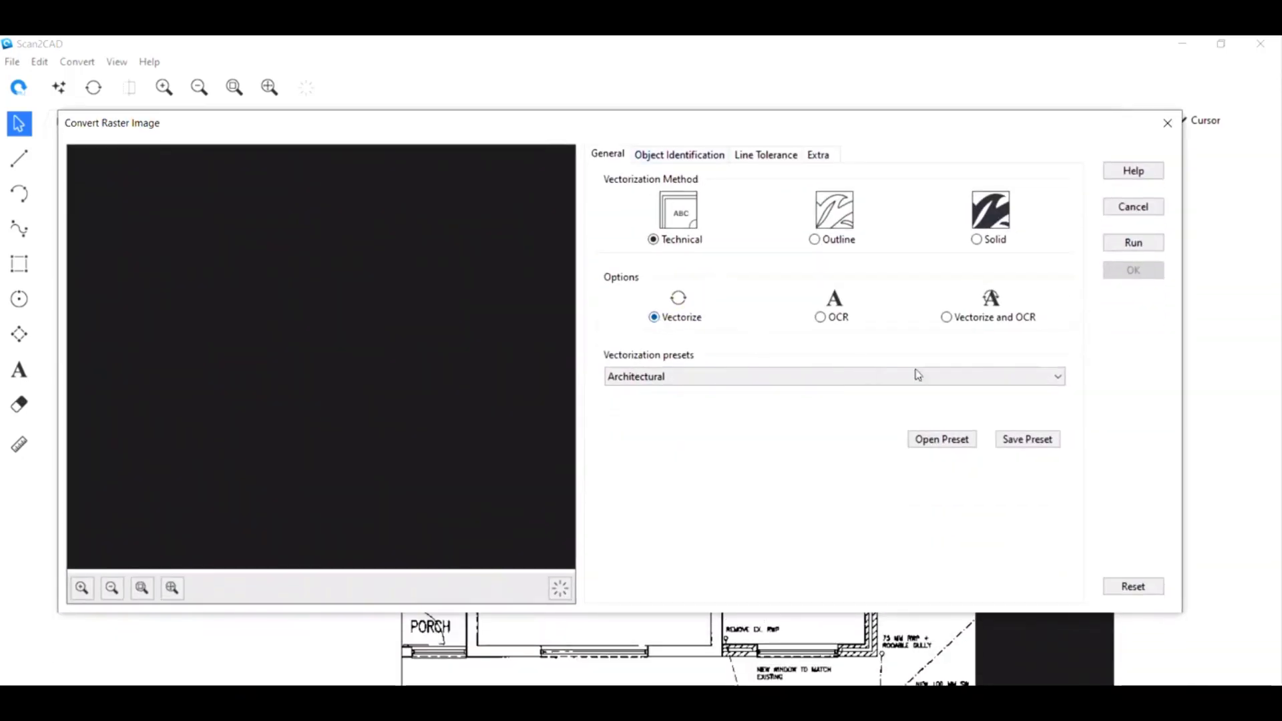
left_click(948, 318)
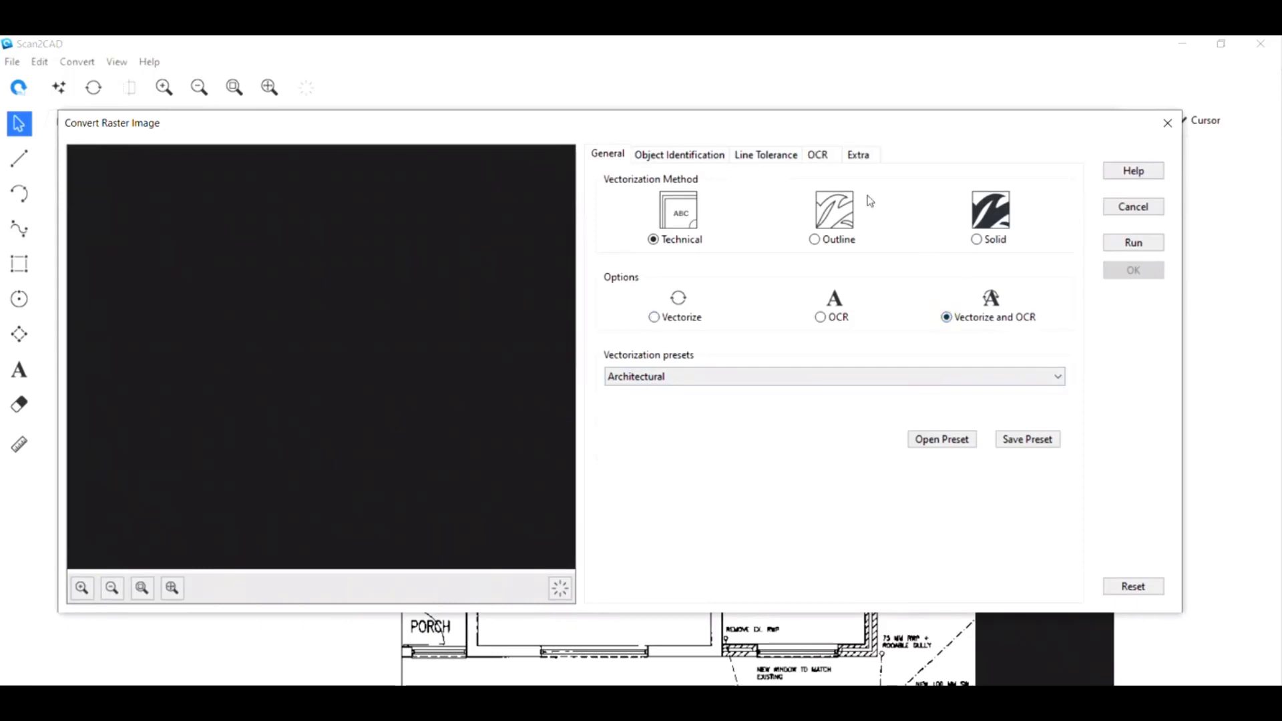
Set the maximum OCR character size to 52 by picking the letter height of a BEDROOM label from the image
left_click(823, 158)
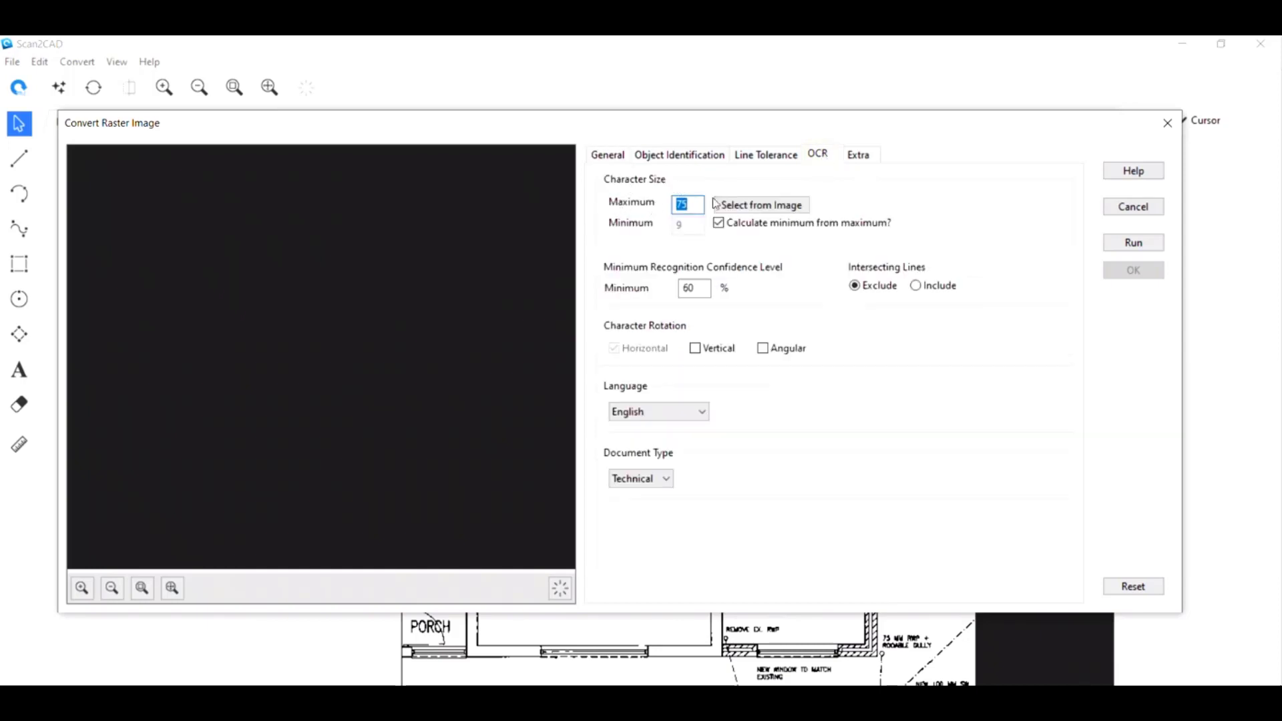
left_click(770, 211)
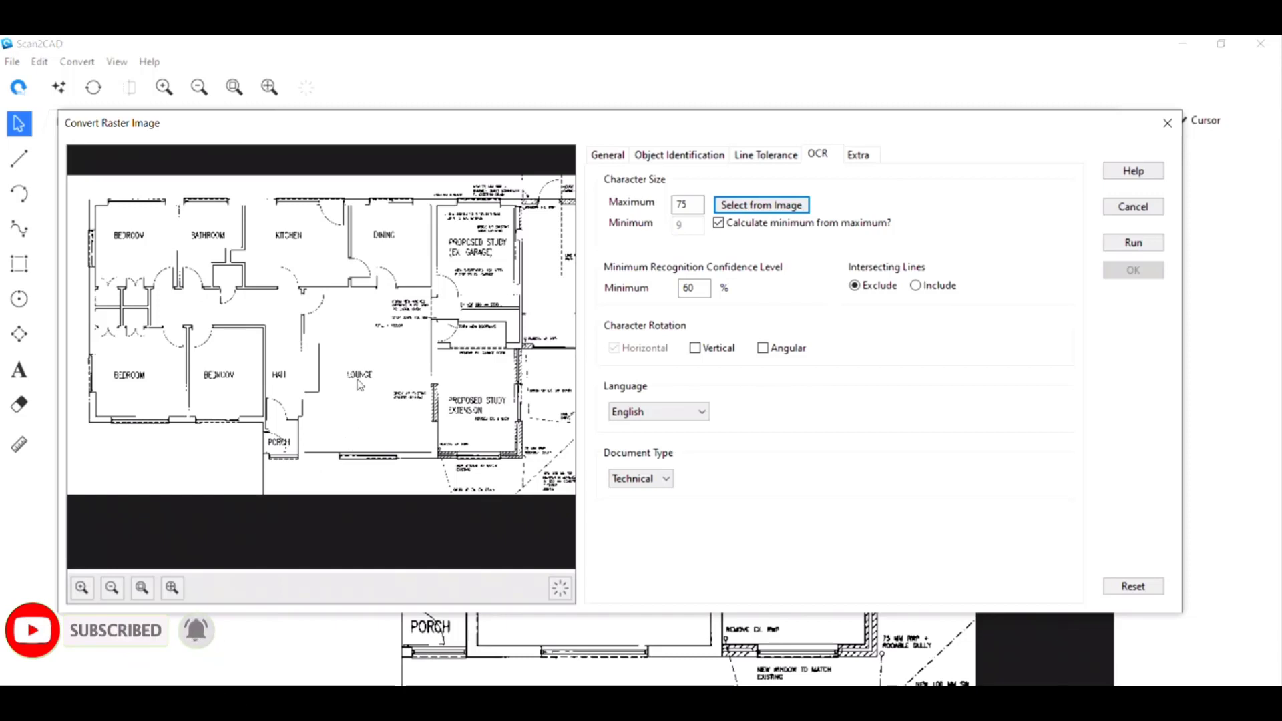
scroll(317, 395, "up", 3)
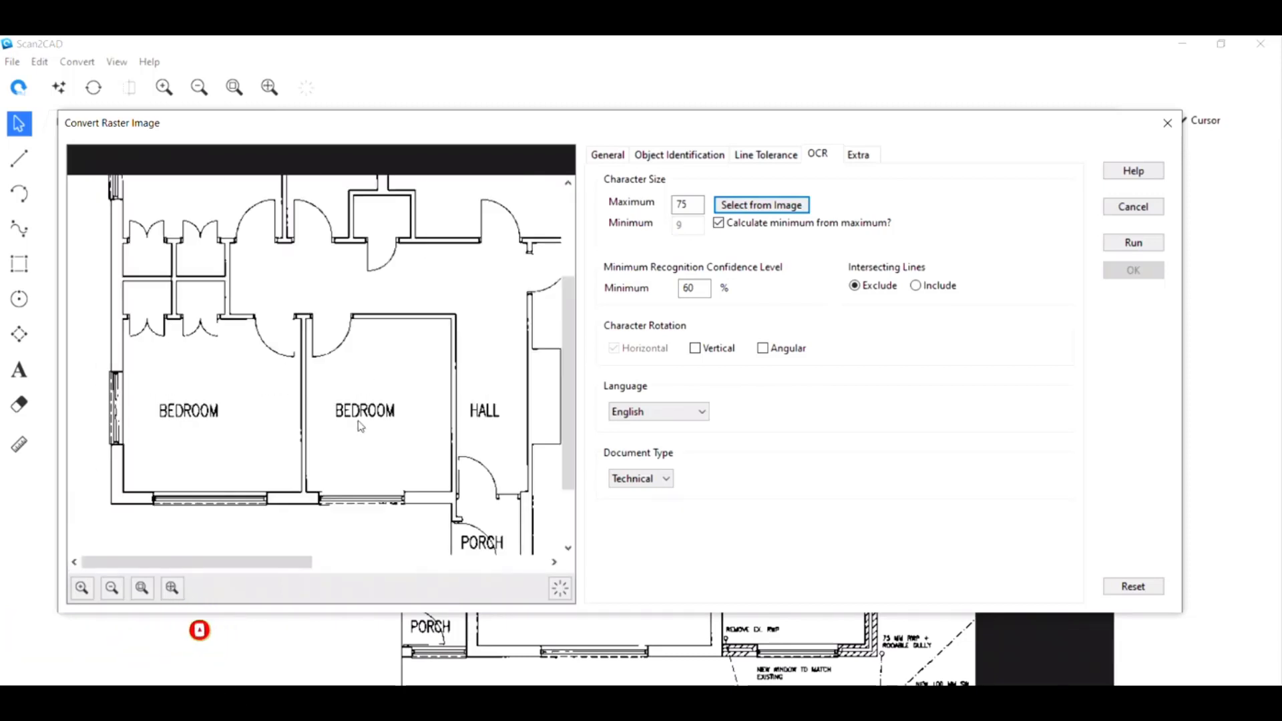
scroll(353, 393, "up", 4)
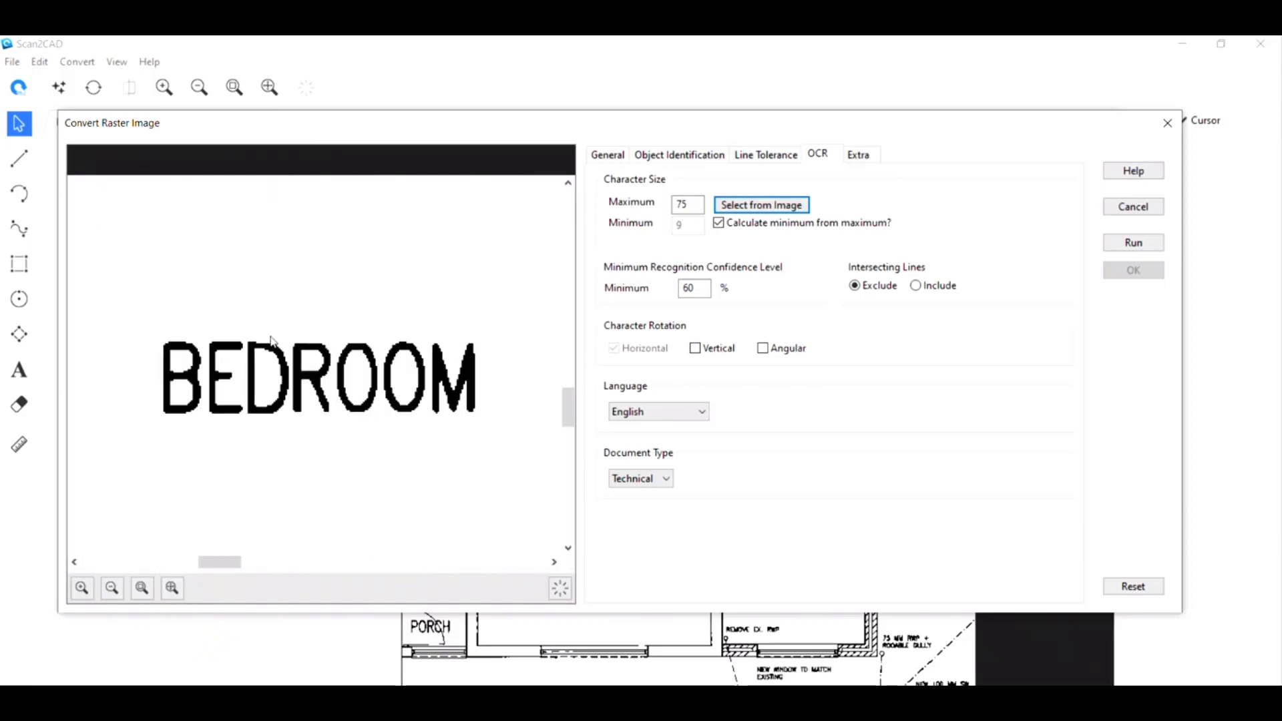
left_click_drag(270, 337, 270, 421)
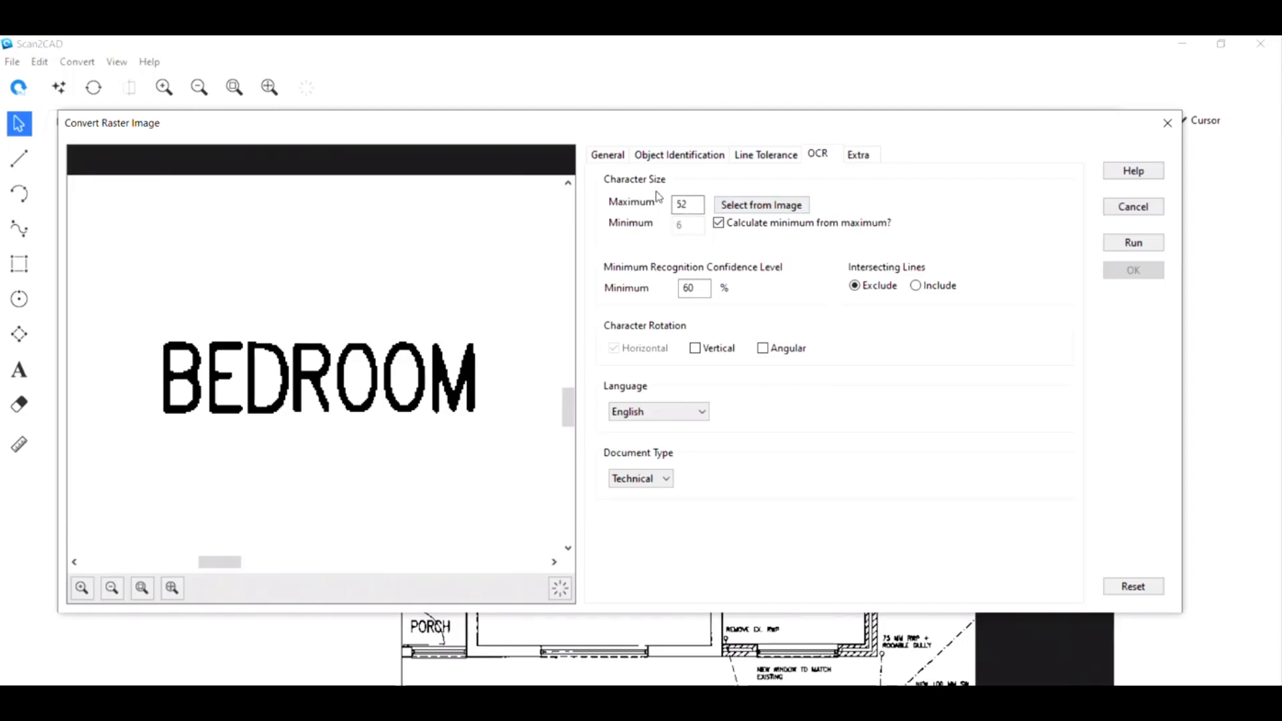
scroll(366, 458, "down", 5)
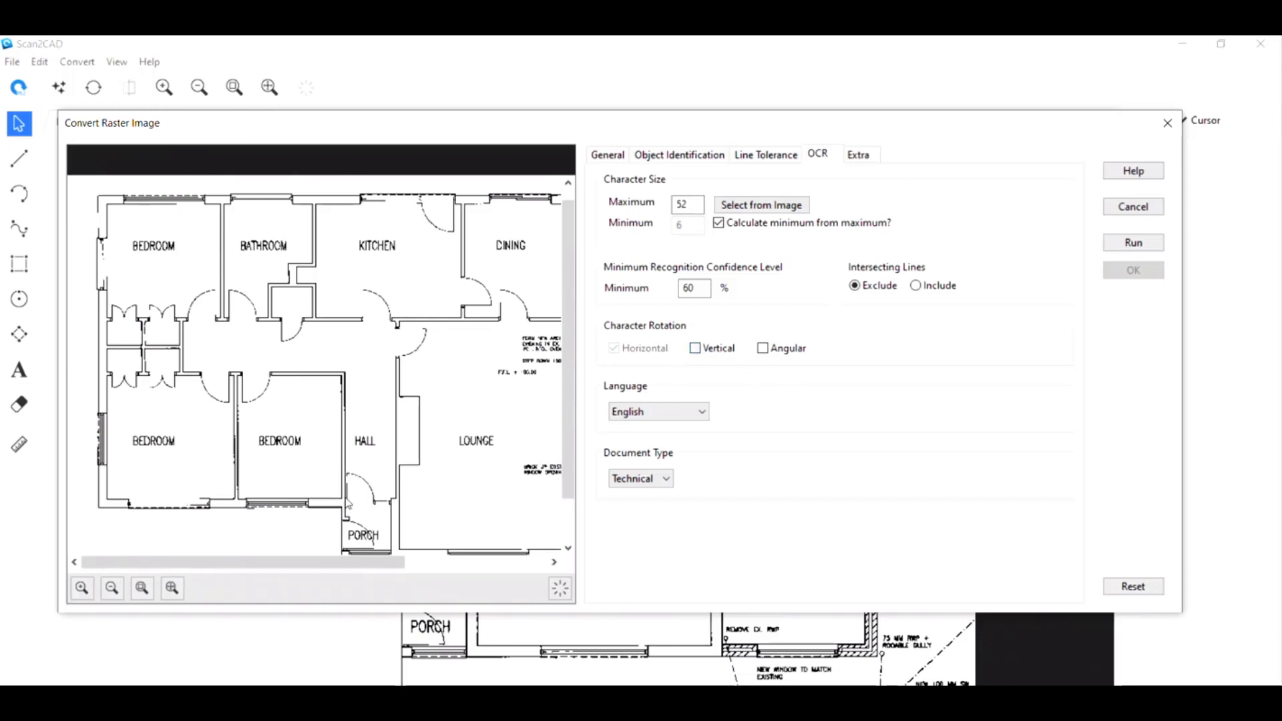
scroll(314, 444, "down", 3)
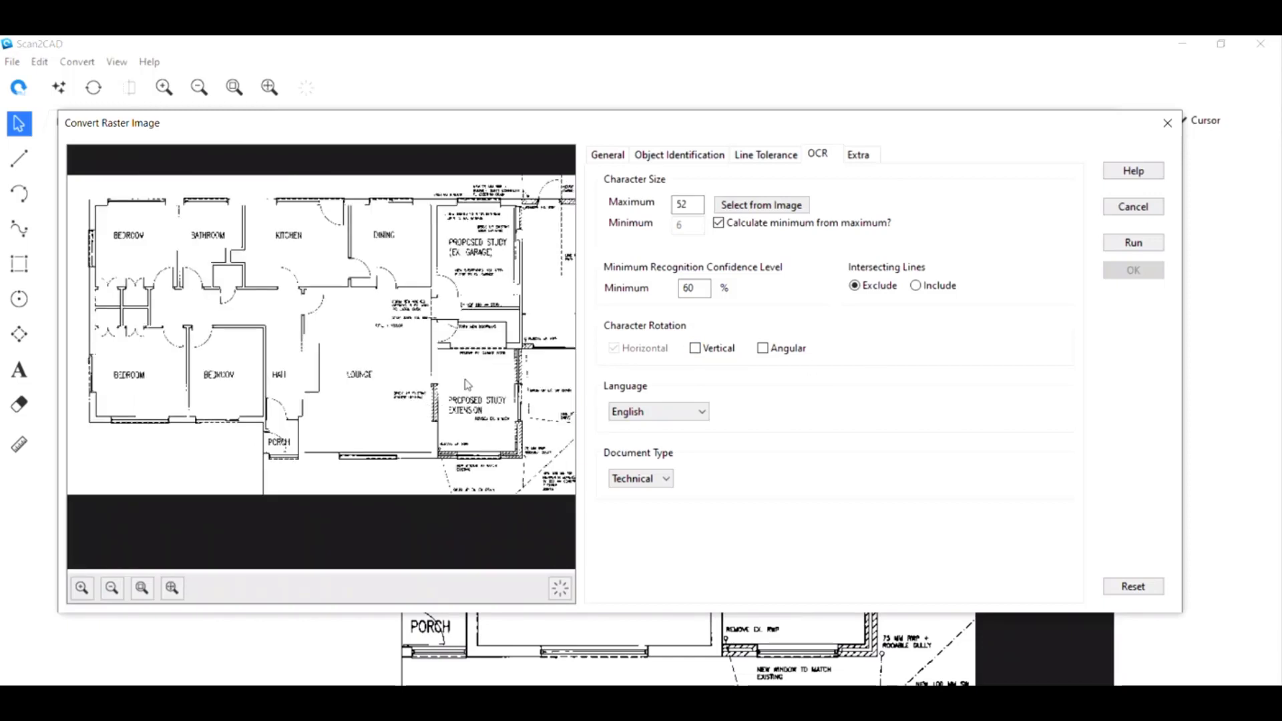
Run the vectorization with OCR and compare the vector preview of the floor plan with the raster original
left_click(607, 155)
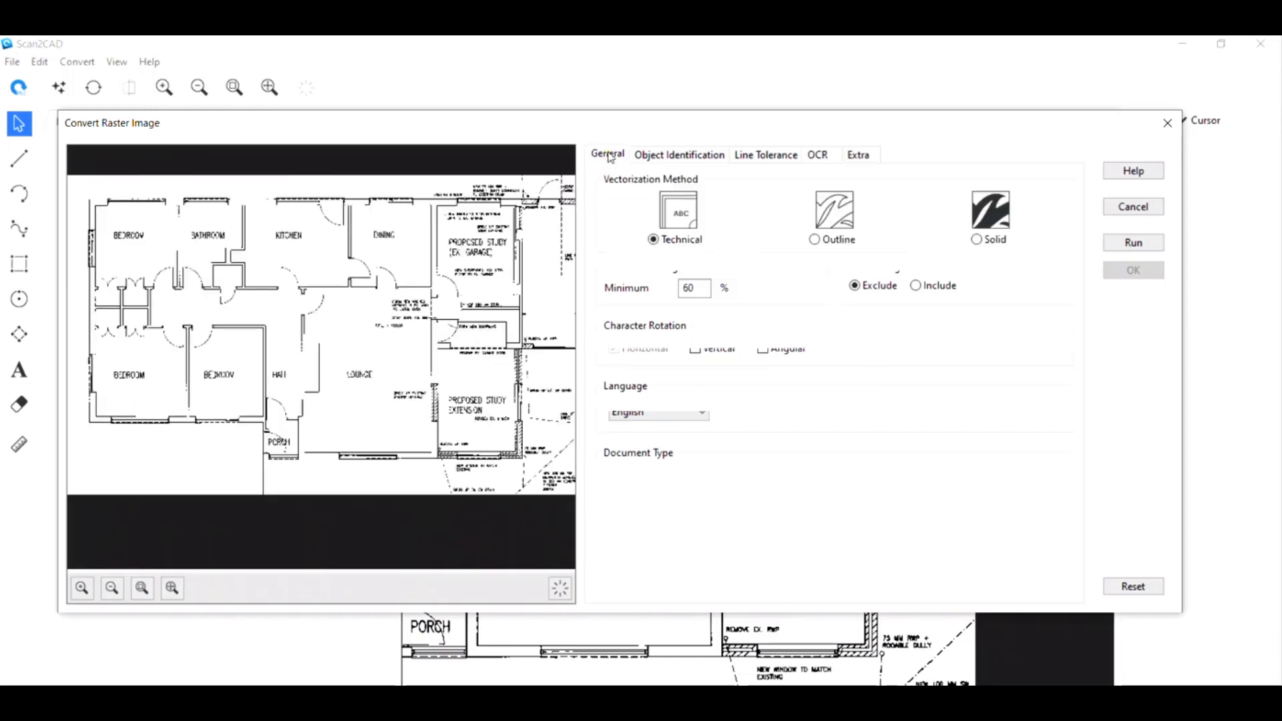
left_click(1135, 244)
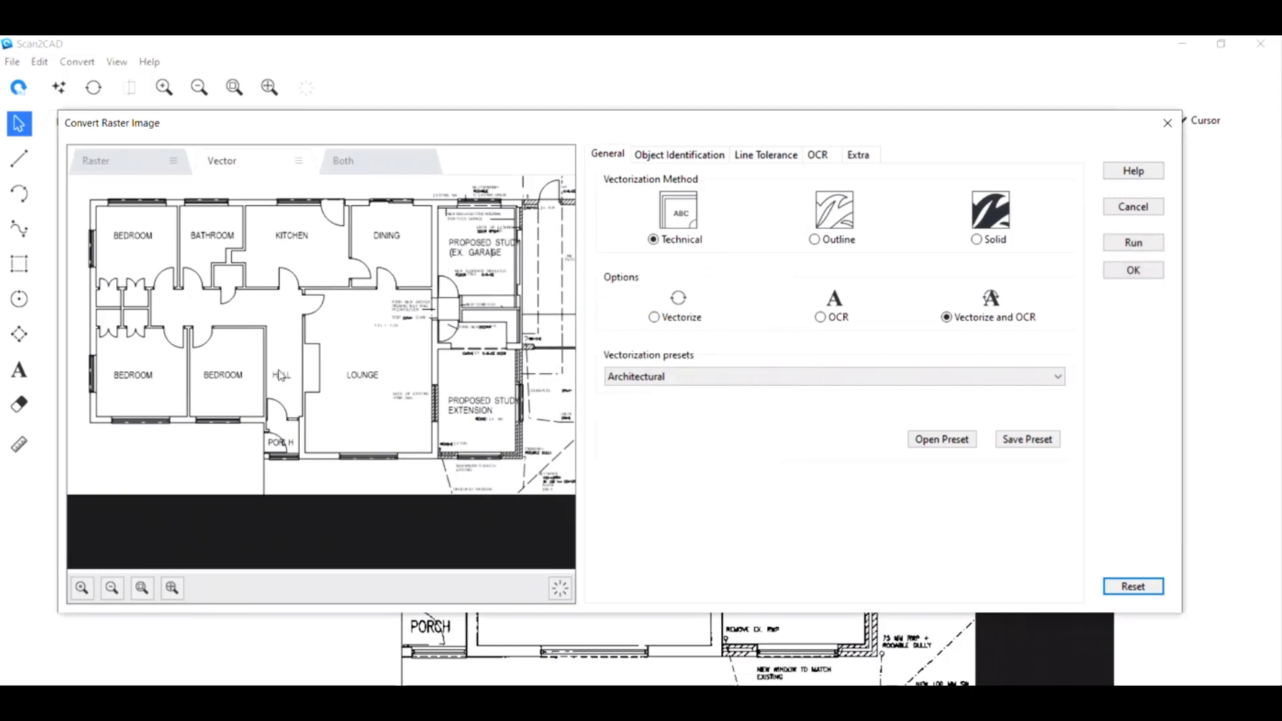
scroll(234, 381, "up", 1)
scroll(332, 414, "up", 2)
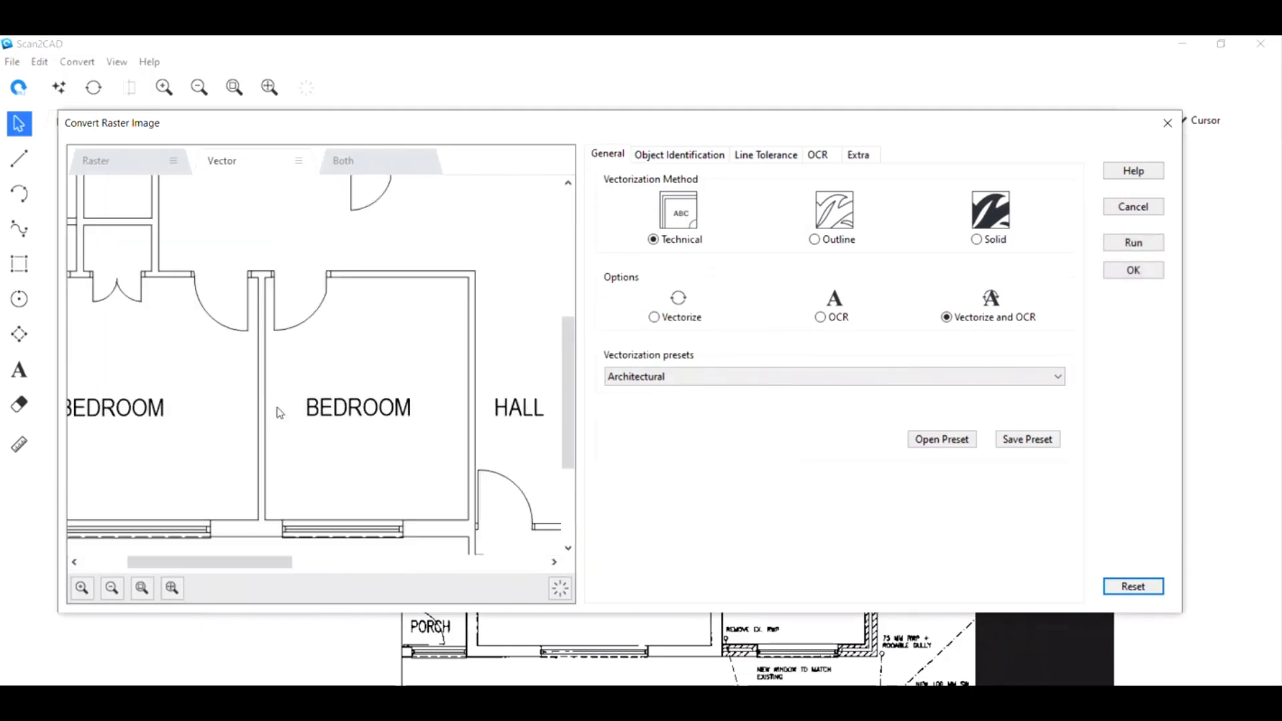
left_click(110, 160)
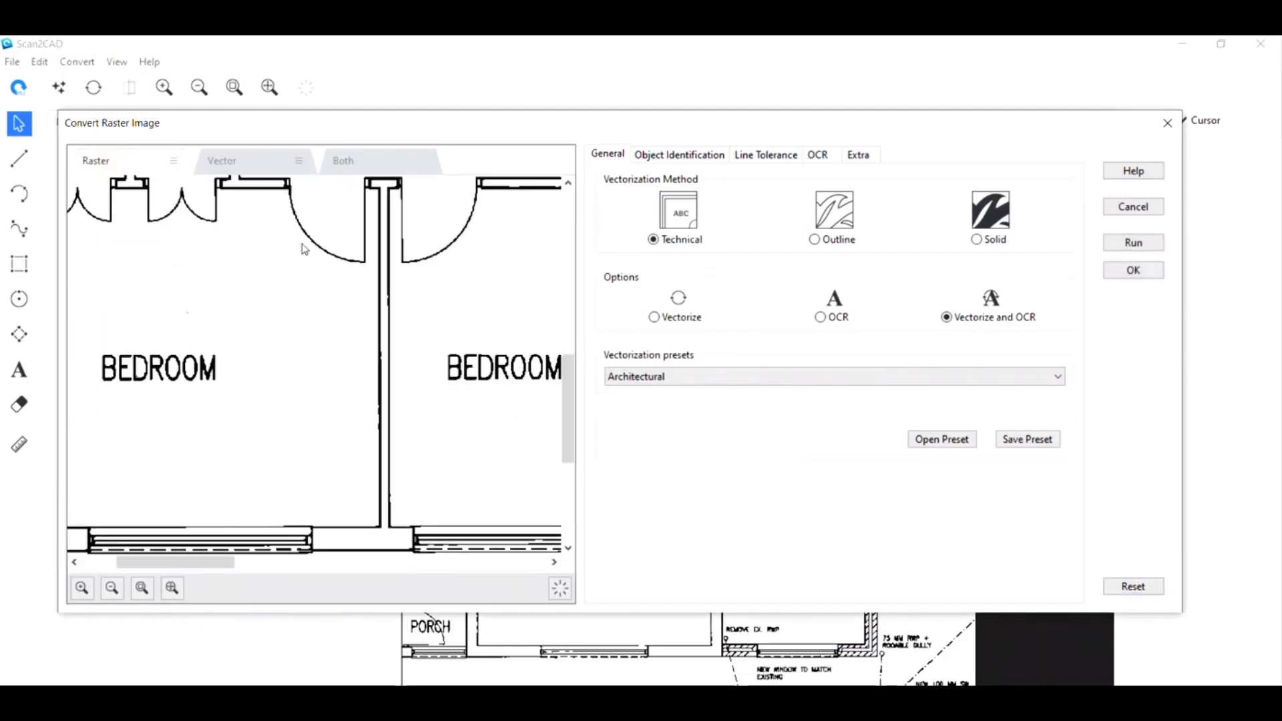
left_click(258, 160)
scroll(132, 414, "down", 1)
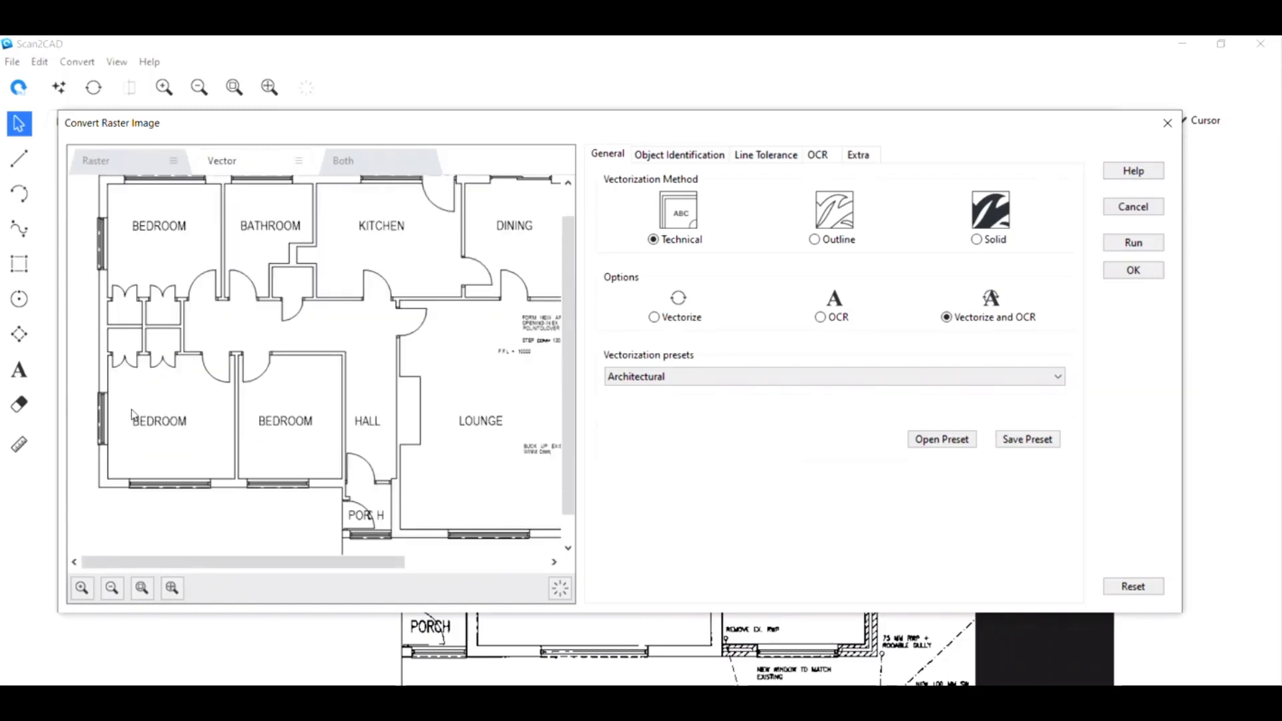
scroll(364, 456, "down", 1)
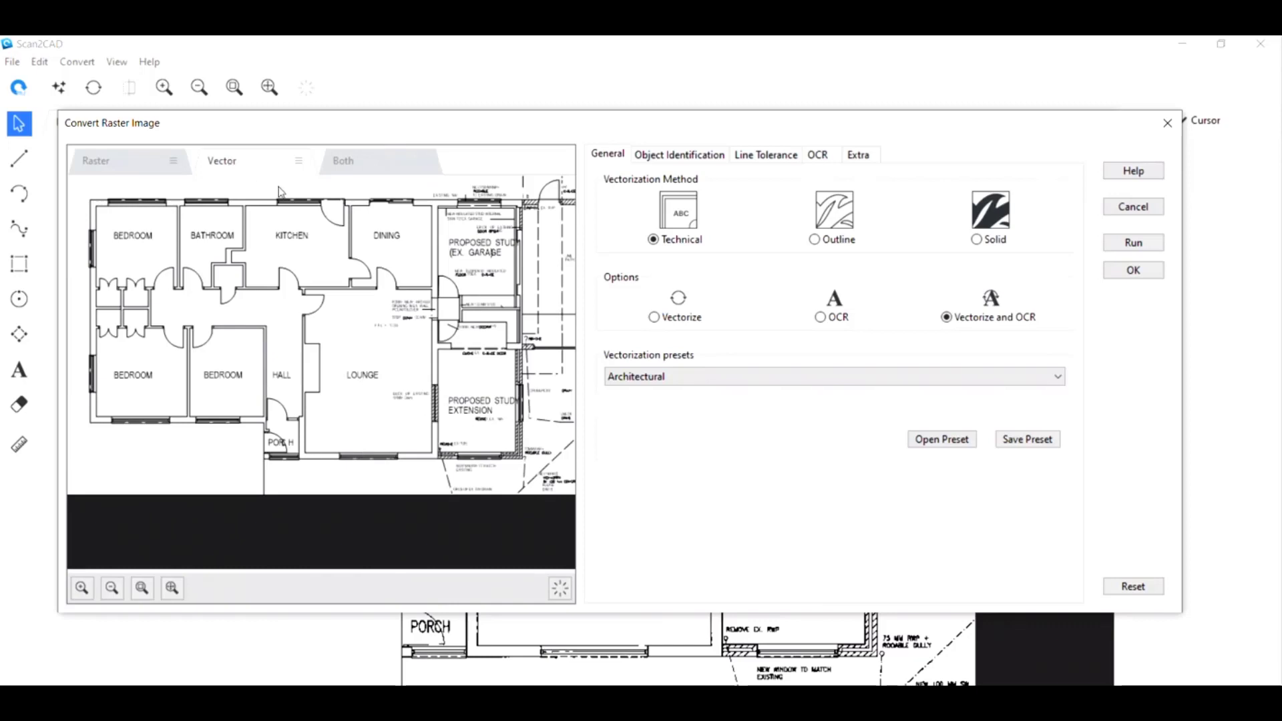
left_click(123, 167)
Preview the raster and vector versions together and highlight the vectors around the bedroom doors and labels
left_click(374, 160)
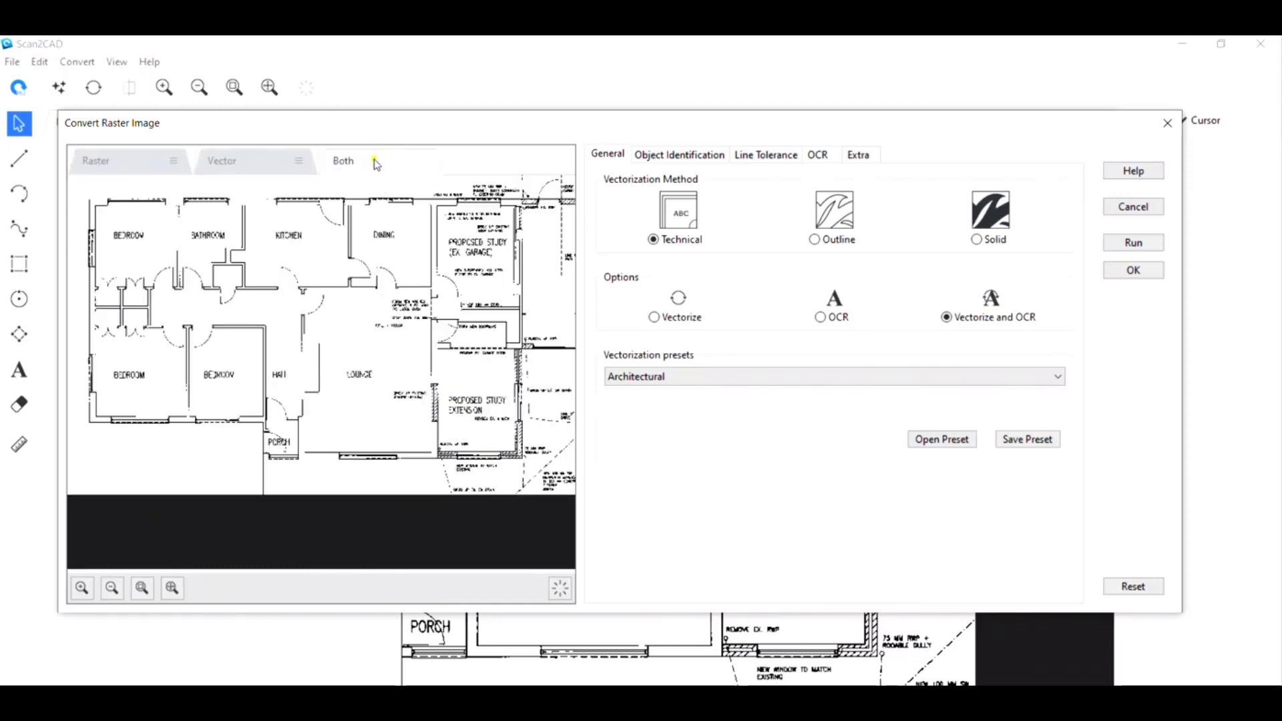
scroll(247, 356, "up", 1)
scroll(247, 356, "up", 3)
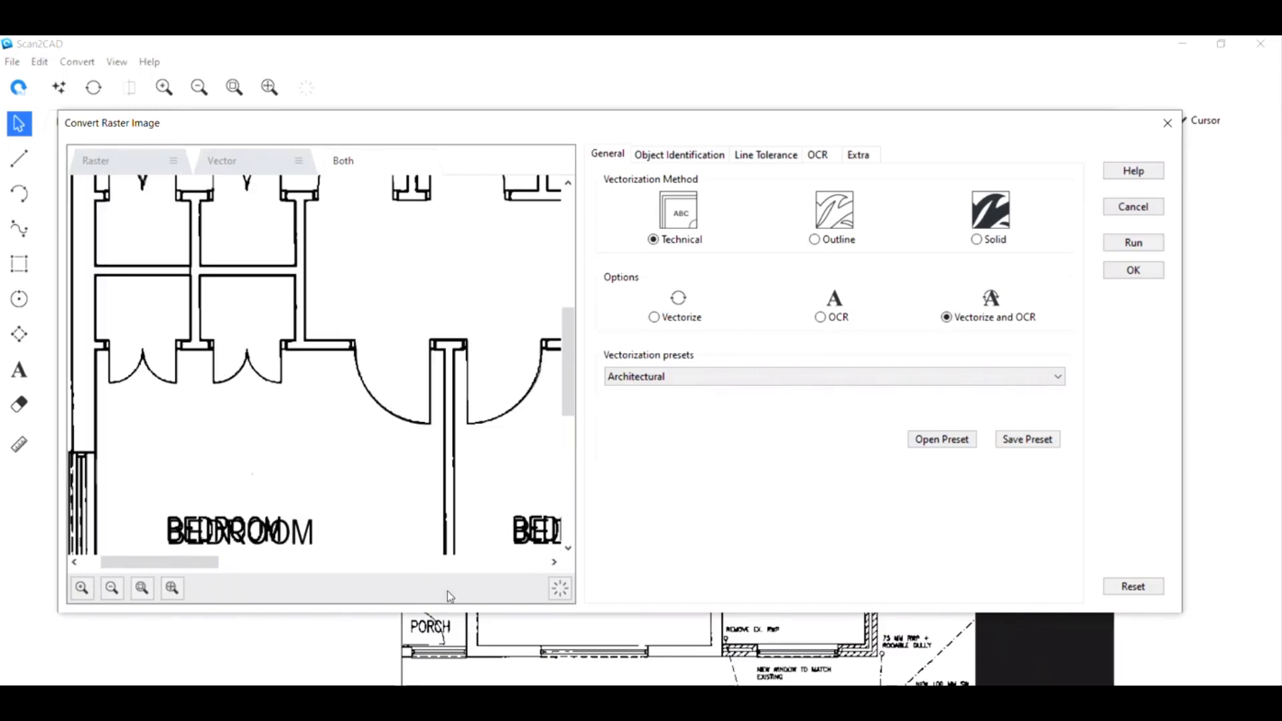
left_click(561, 589)
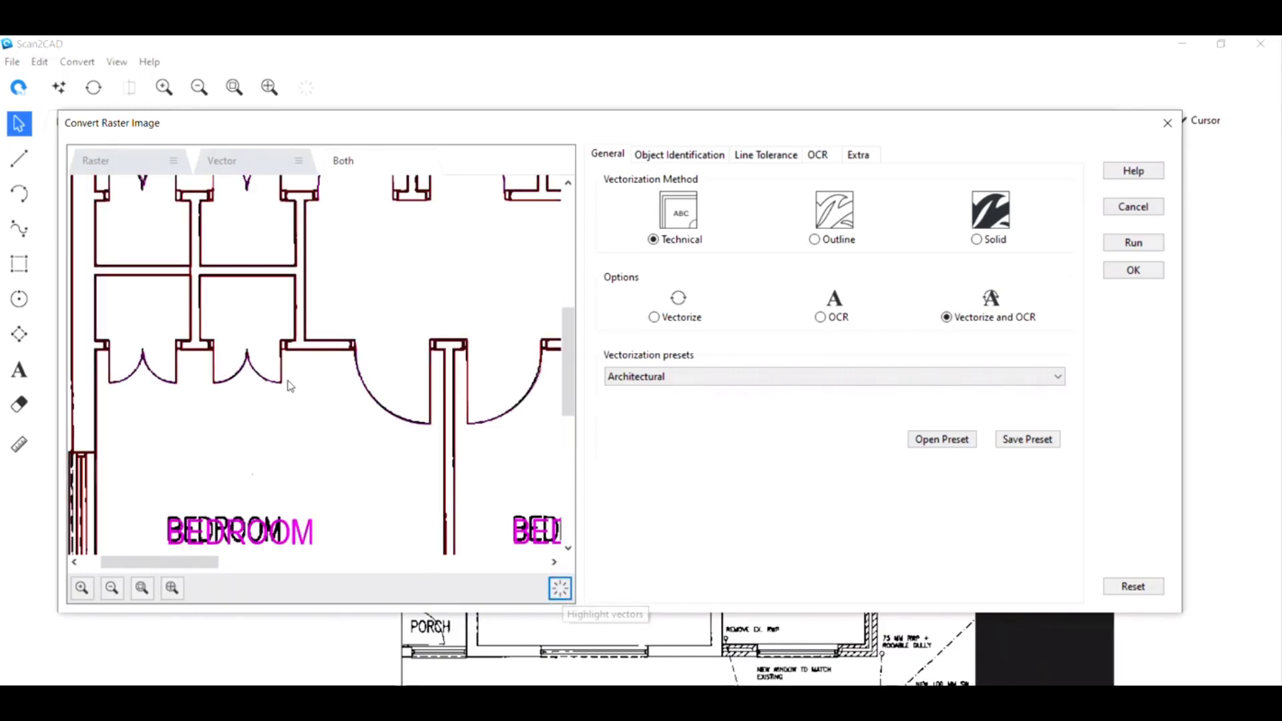
Examine how the highlighted vectors follow the raster lines around the double doors above the BEDROOM label
scroll(277, 361, "up", 2)
scroll(254, 332, "down", 3)
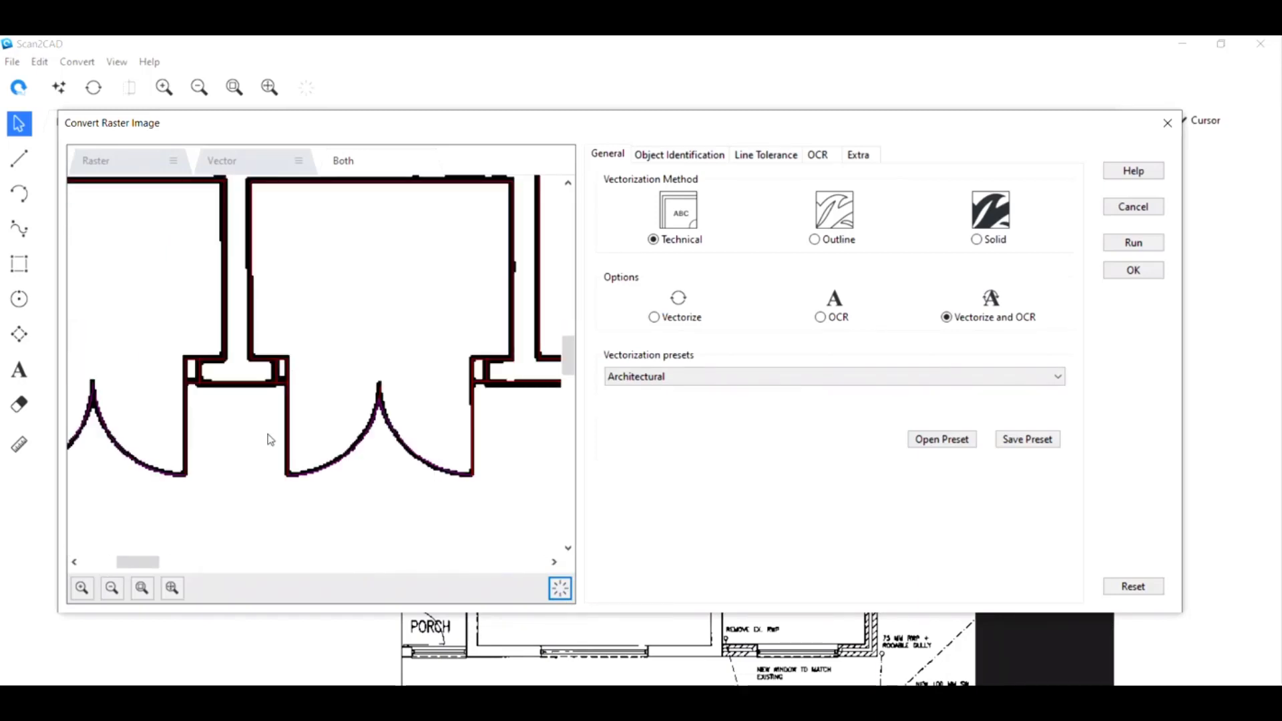
scroll(266, 445, "down", 2)
Check the floor plan in the vector-only preview, turn off vector highlighting and accept the conversion
left_click(255, 157)
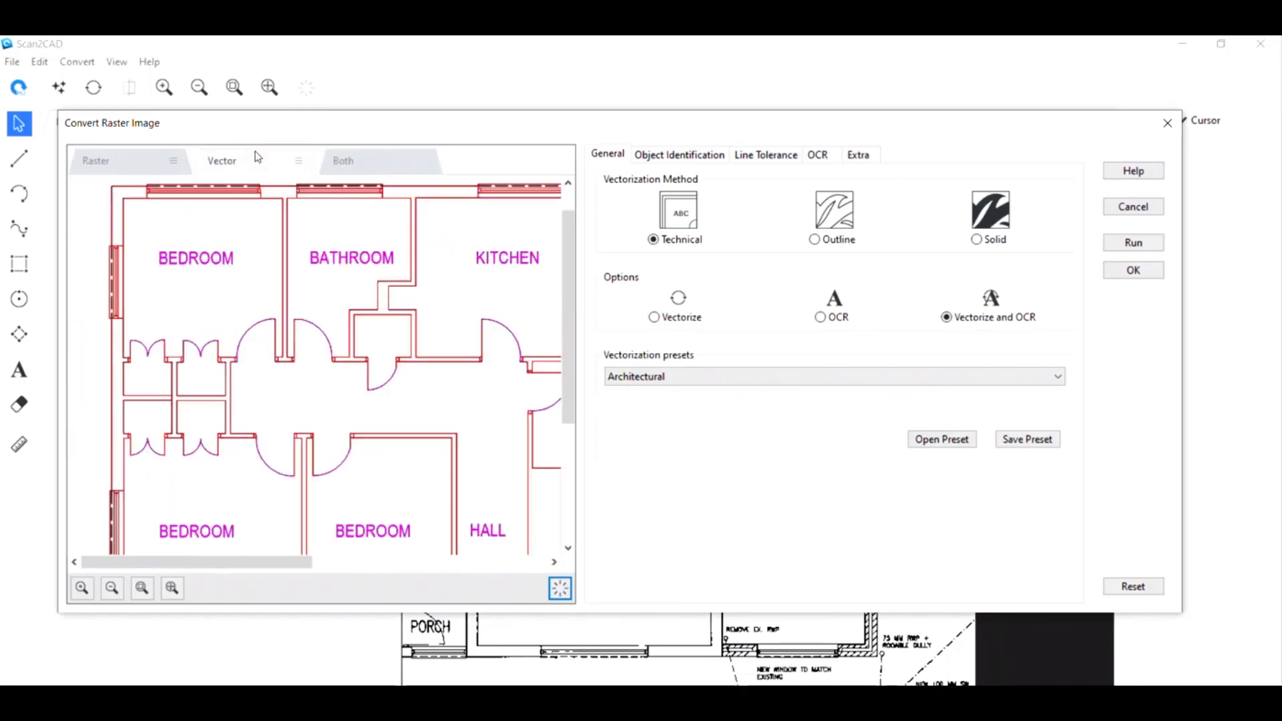
scroll(409, 446, "down", 3)
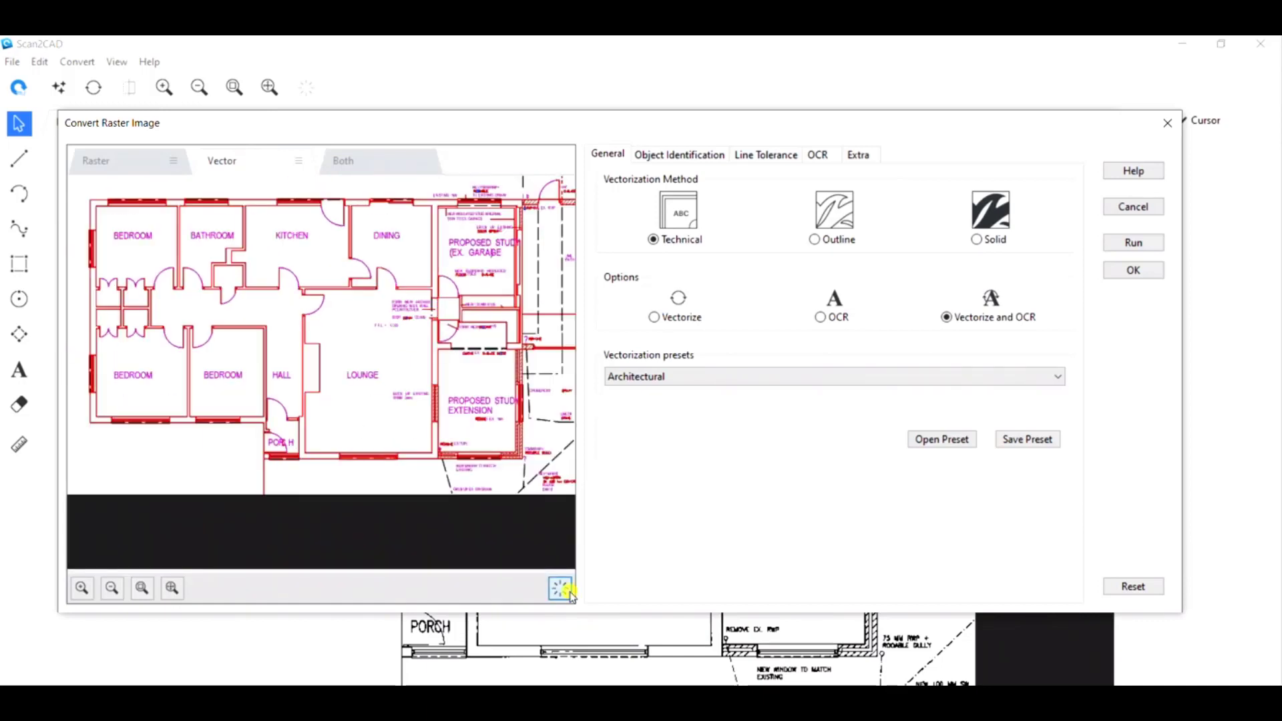
left_click(560, 588)
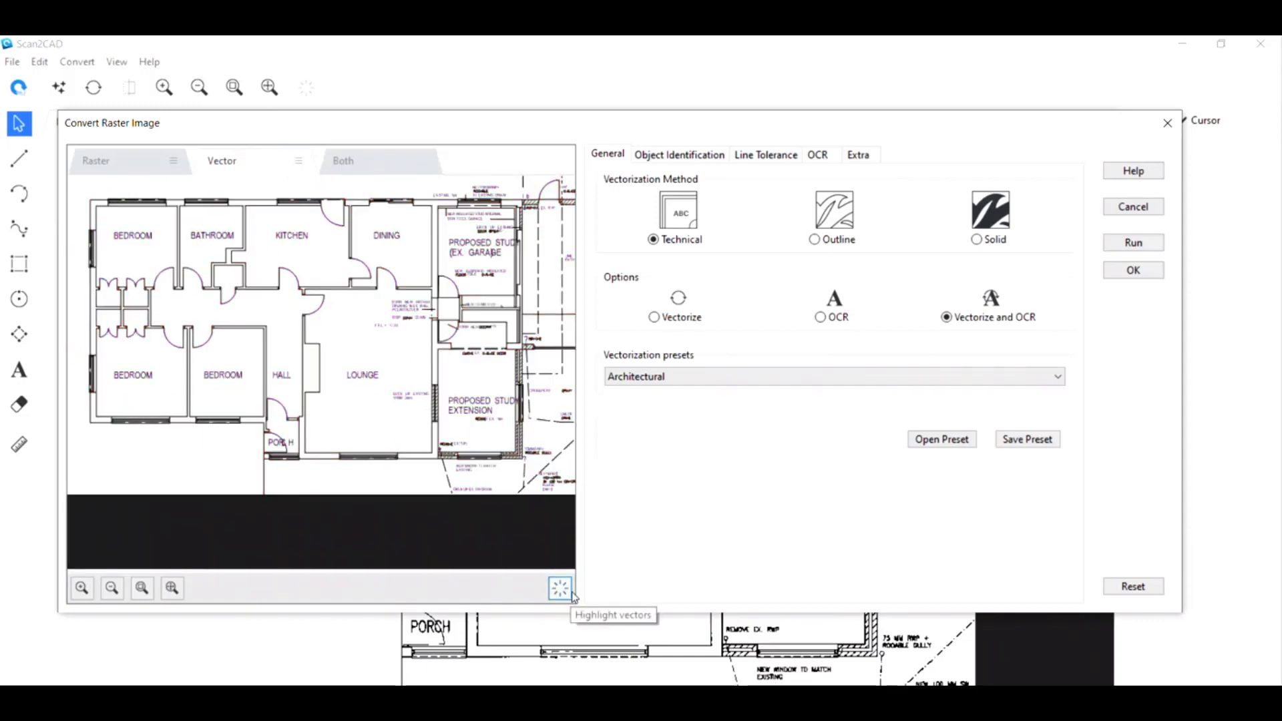
left_click(1133, 270)
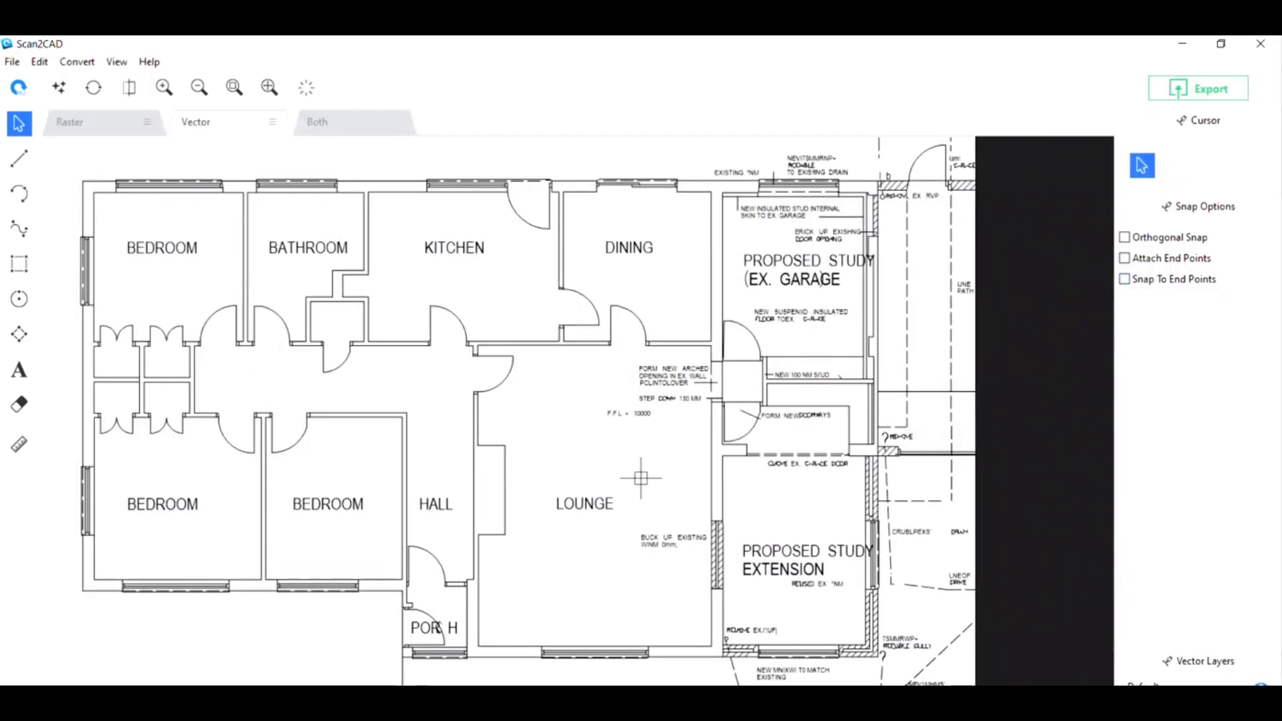
Export the vector floor plan as a DXF (R14 and later) file named Import to Revit, with Beziers as polylines and layers set to Do not change
left_click(1189, 96)
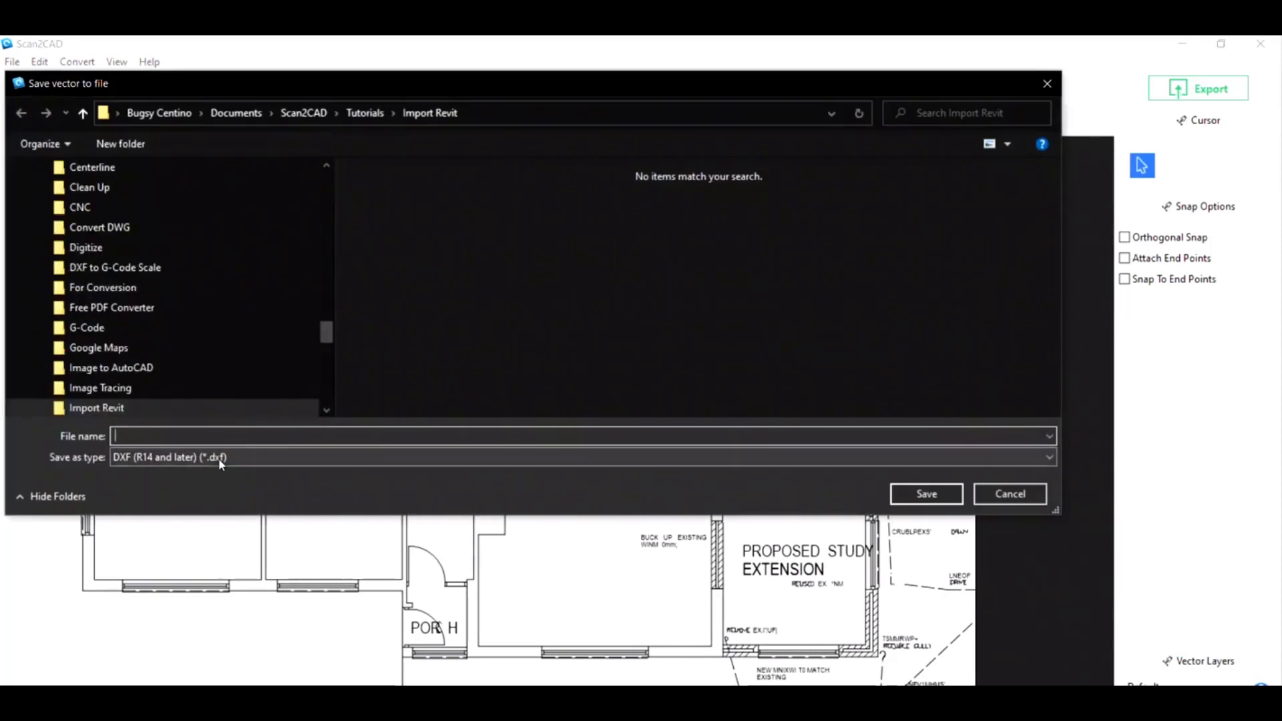
left_click(218, 459)
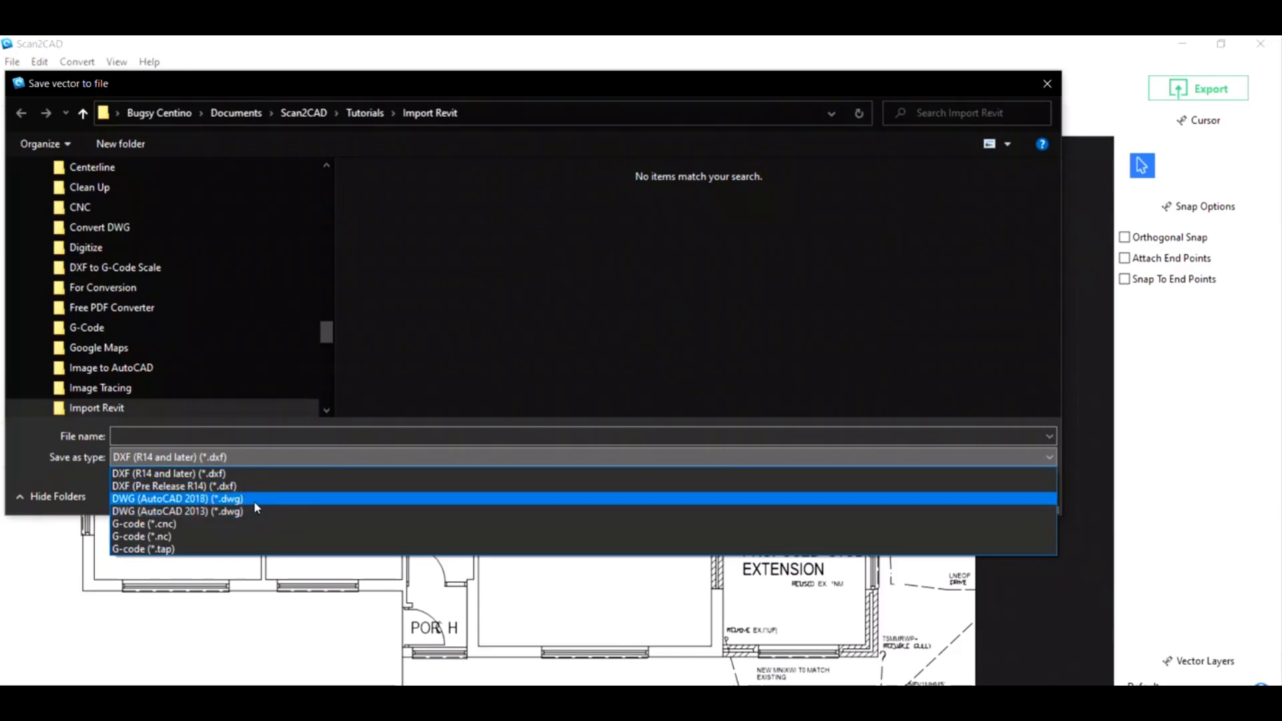
left_click(253, 468)
left_click(157, 435)
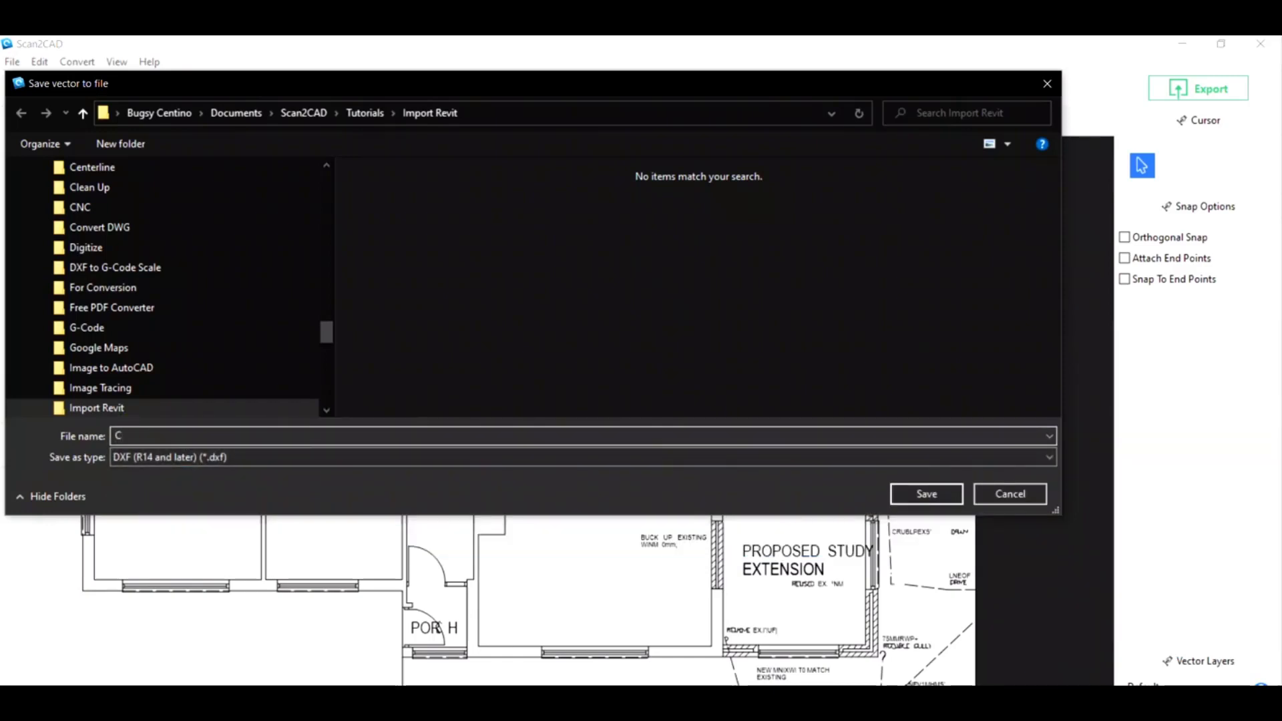
type("Import to Revit")
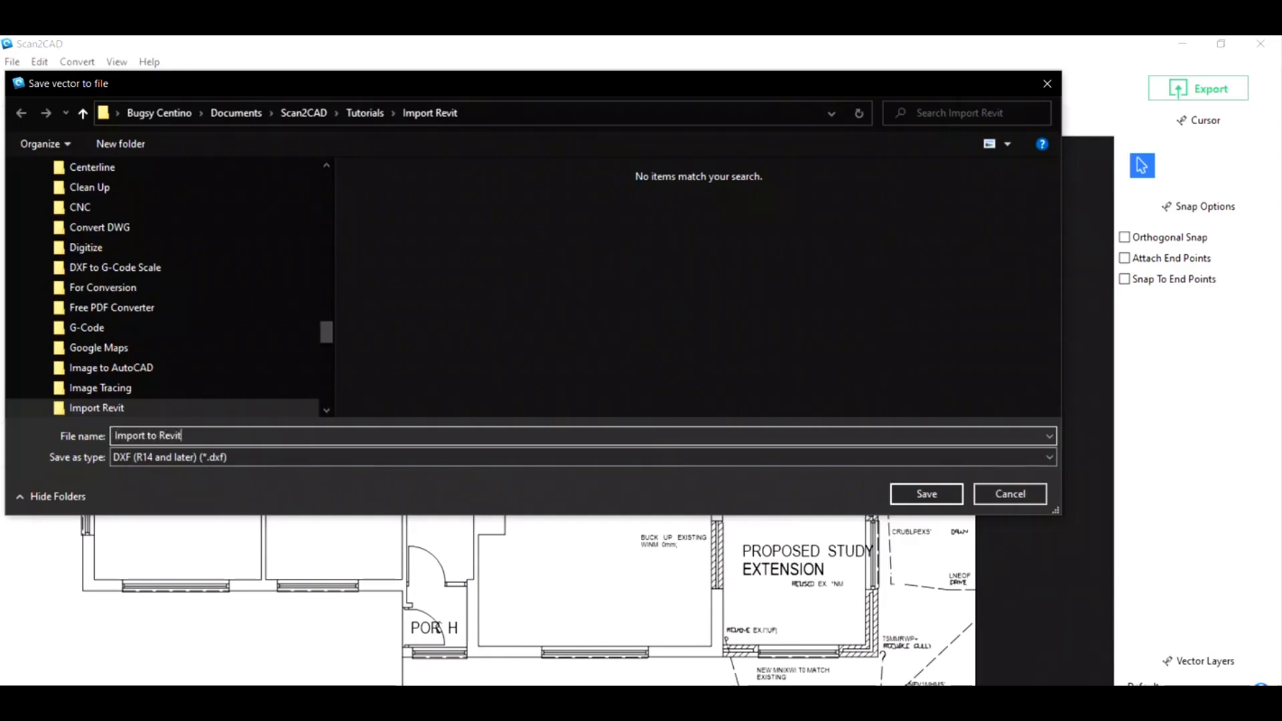
left_click(926, 495)
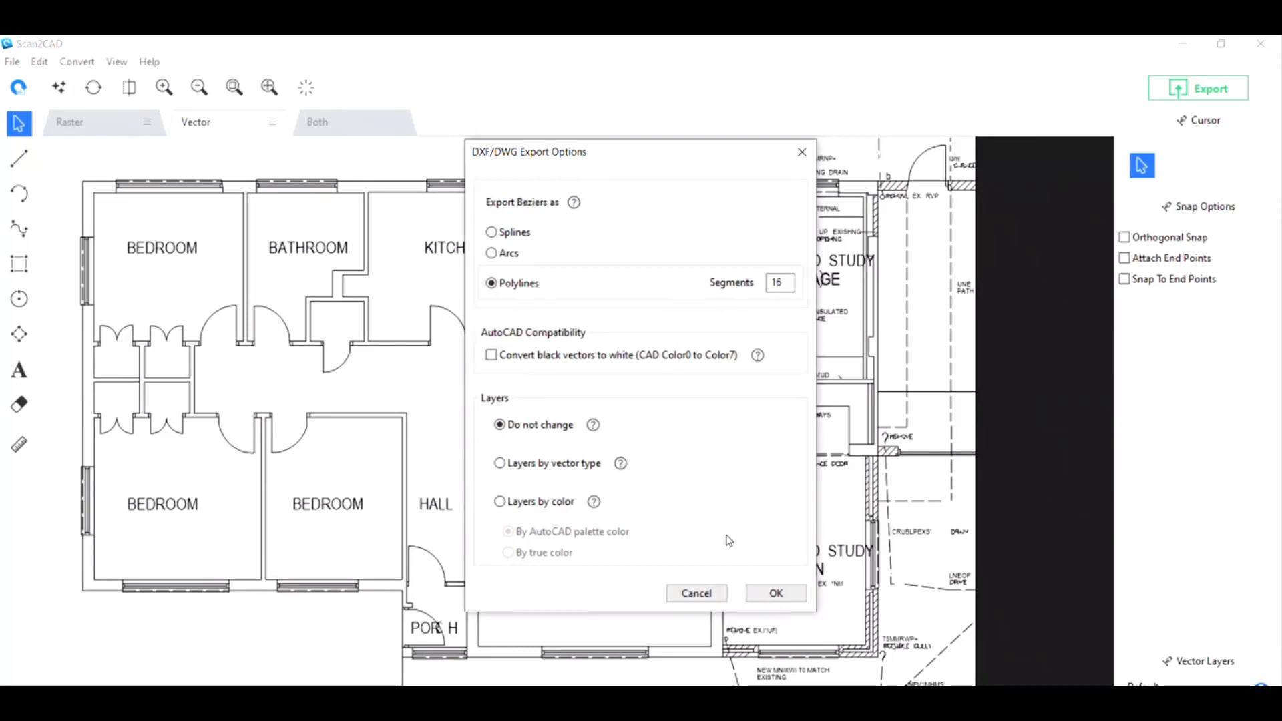
left_click(788, 601)
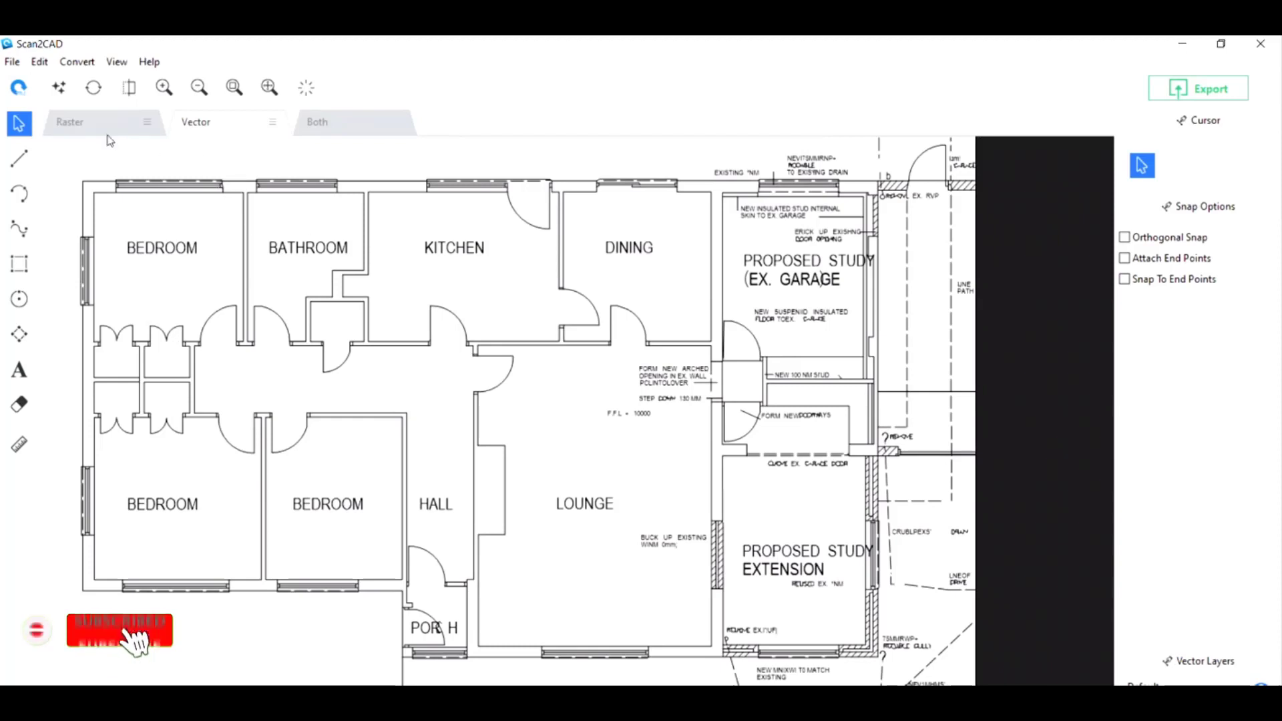
Compare the original raster floor plan with the converted vector drawing, ending on the vector view
left_click(70, 124)
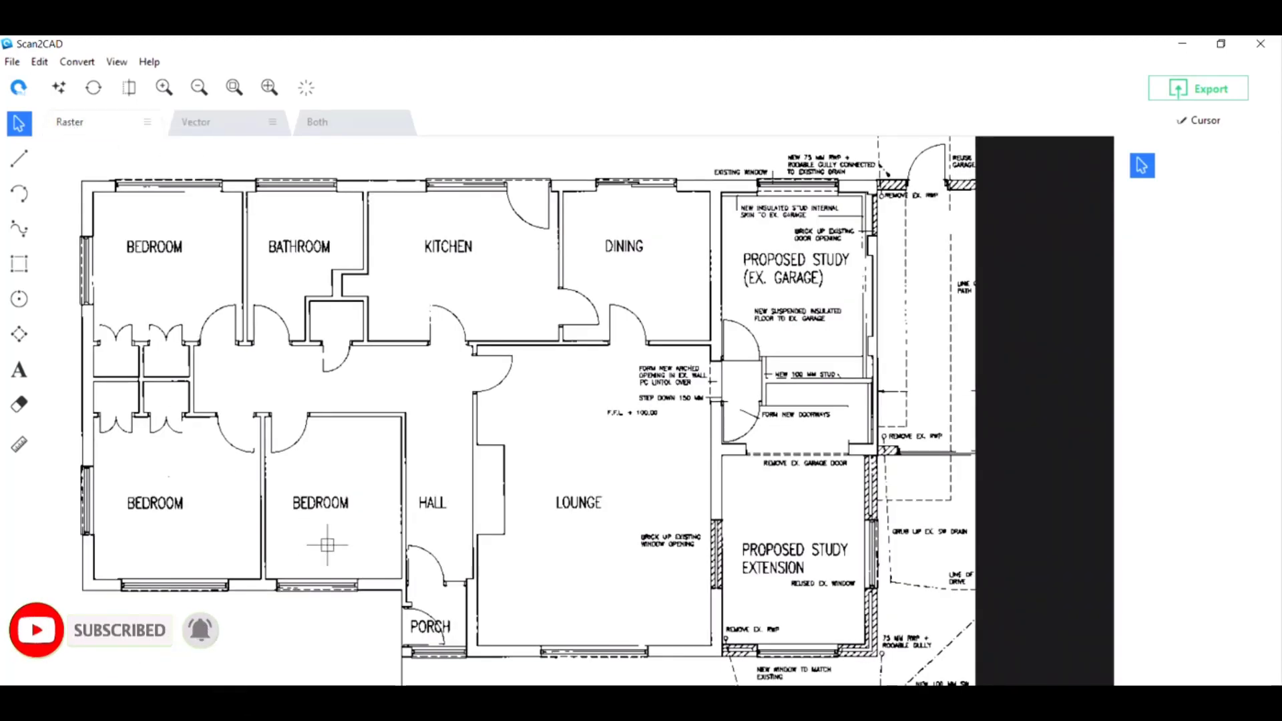
left_click(223, 126)
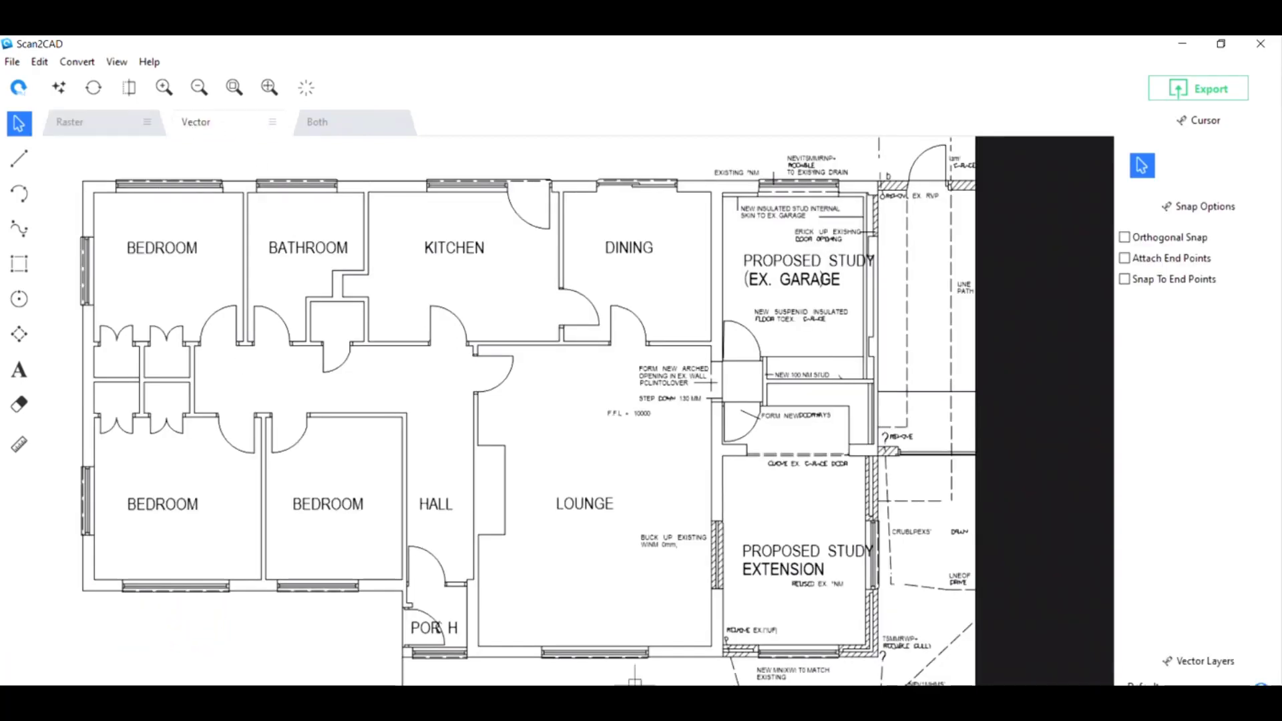